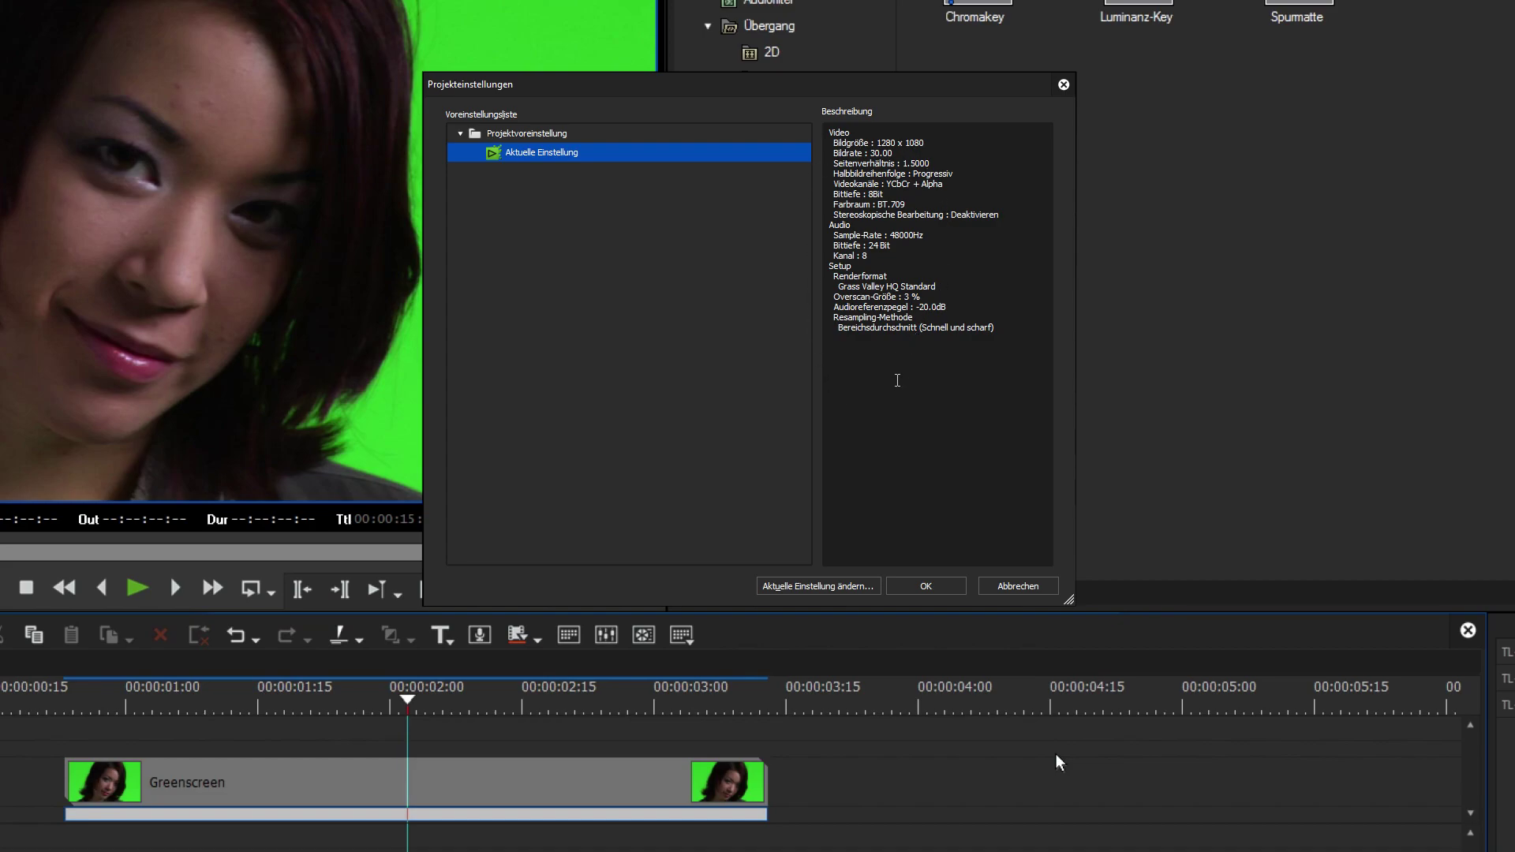
Close the project settings, apply Chromakey to the Greenscreen clip on track 2 V and key out the green with the colour-wheel sector mode
click(930, 584)
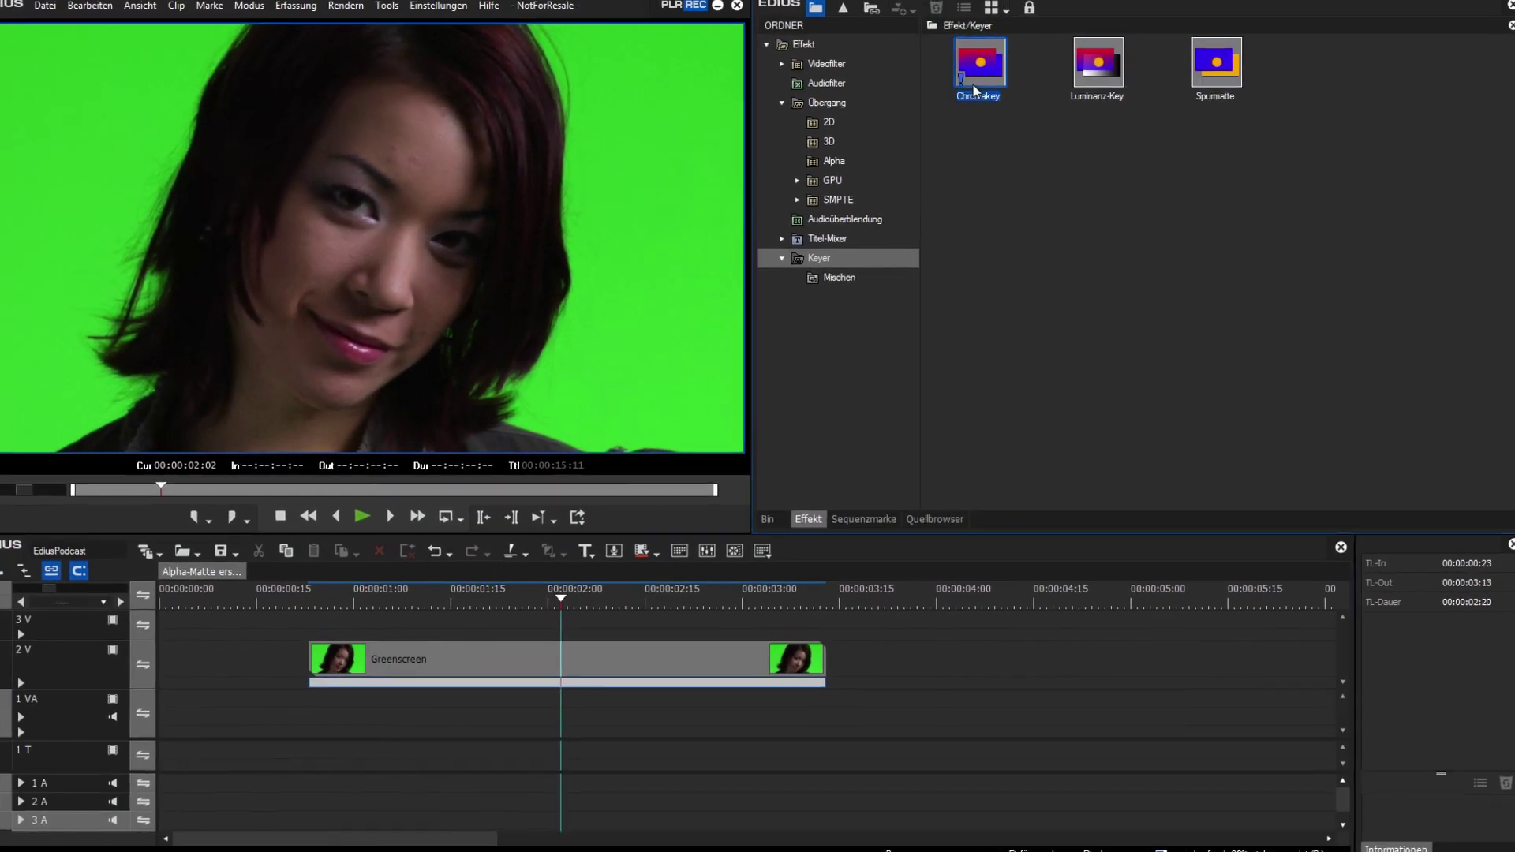
drag(978, 7, 582, 804)
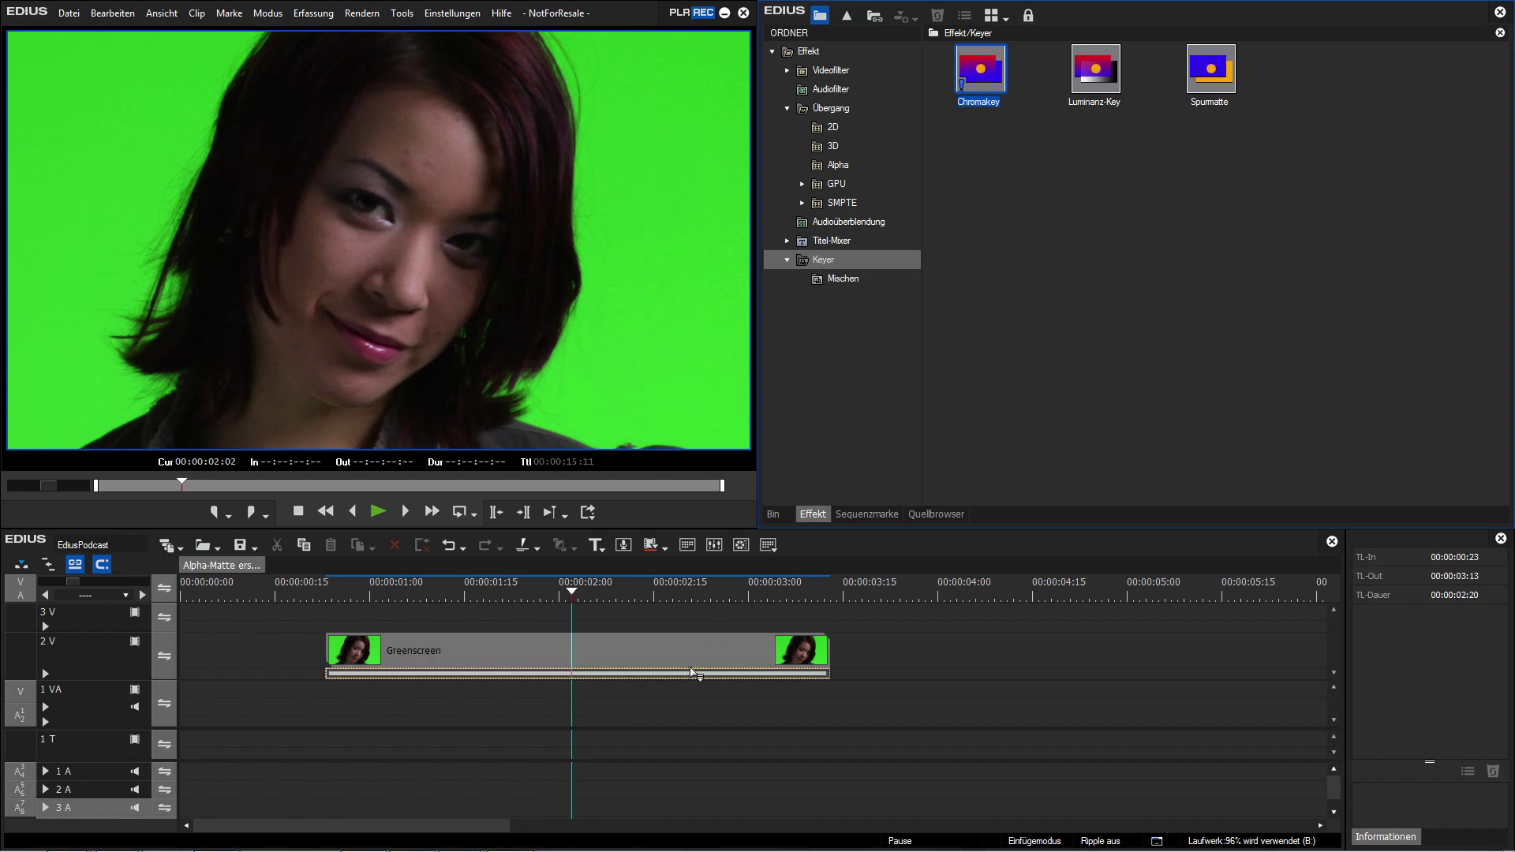
drag(692, 671, 694, 675)
double_click(1389, 791)
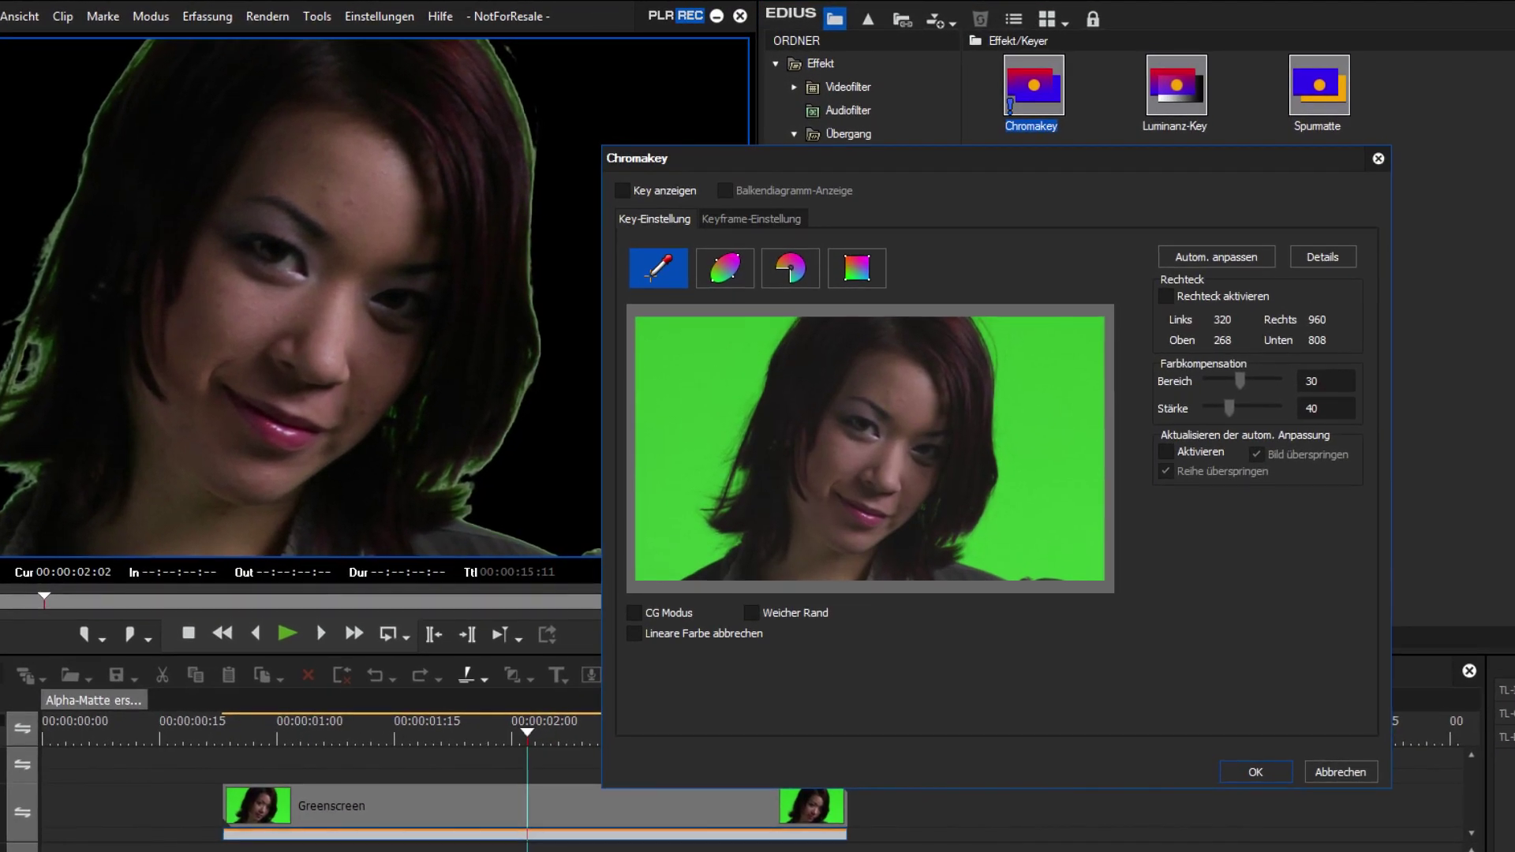
click(786, 266)
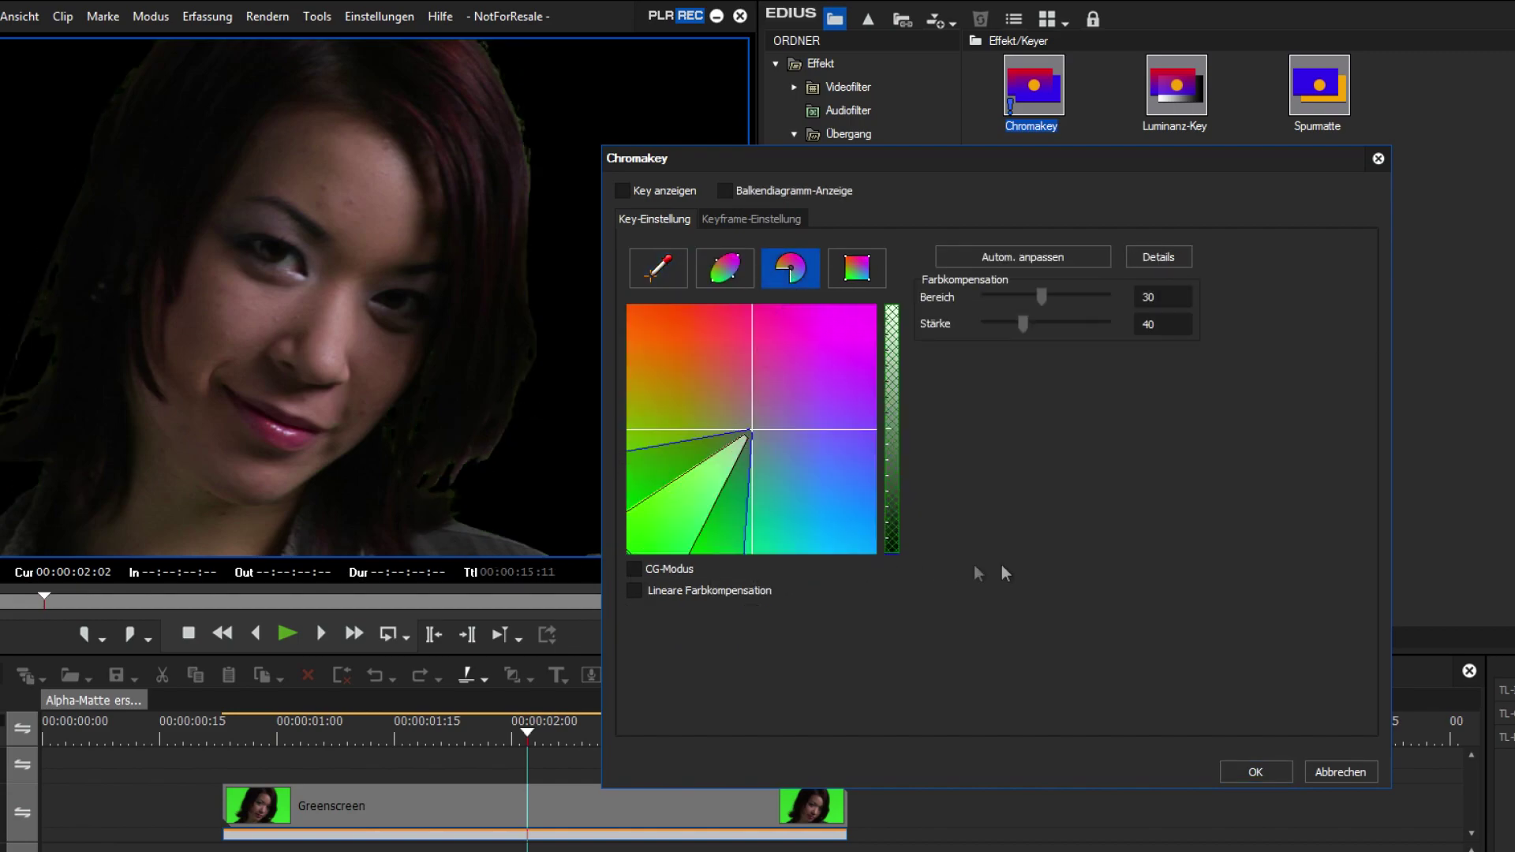
click(1254, 771)
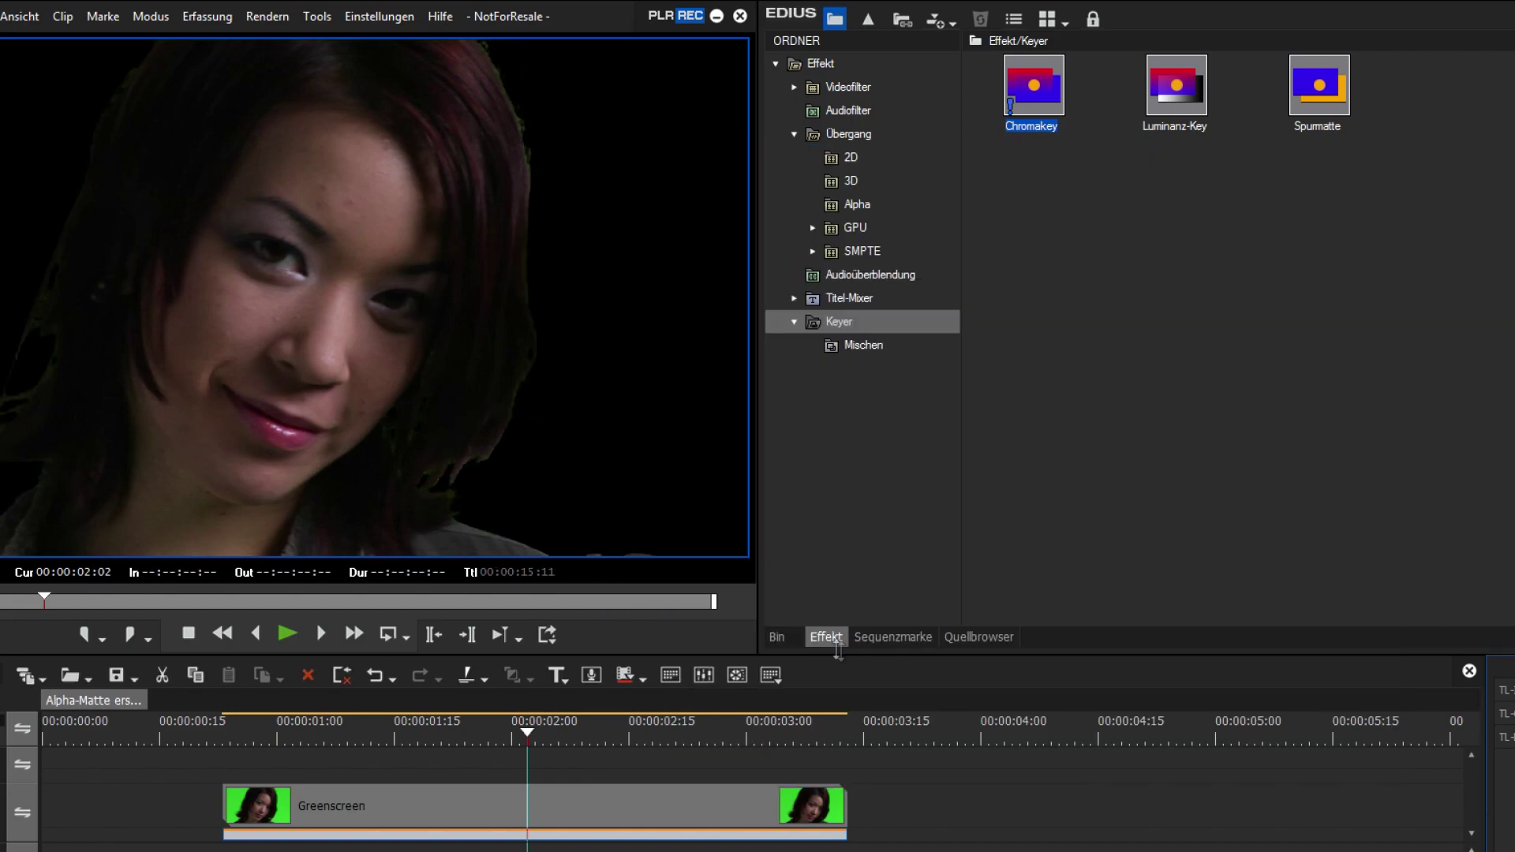
Place the Hintergrund clip on track 1 VA beneath the keyed Greenscreen clip to check the composite, and delete it again
click(777, 637)
drag(1014, 105, 295, 793)
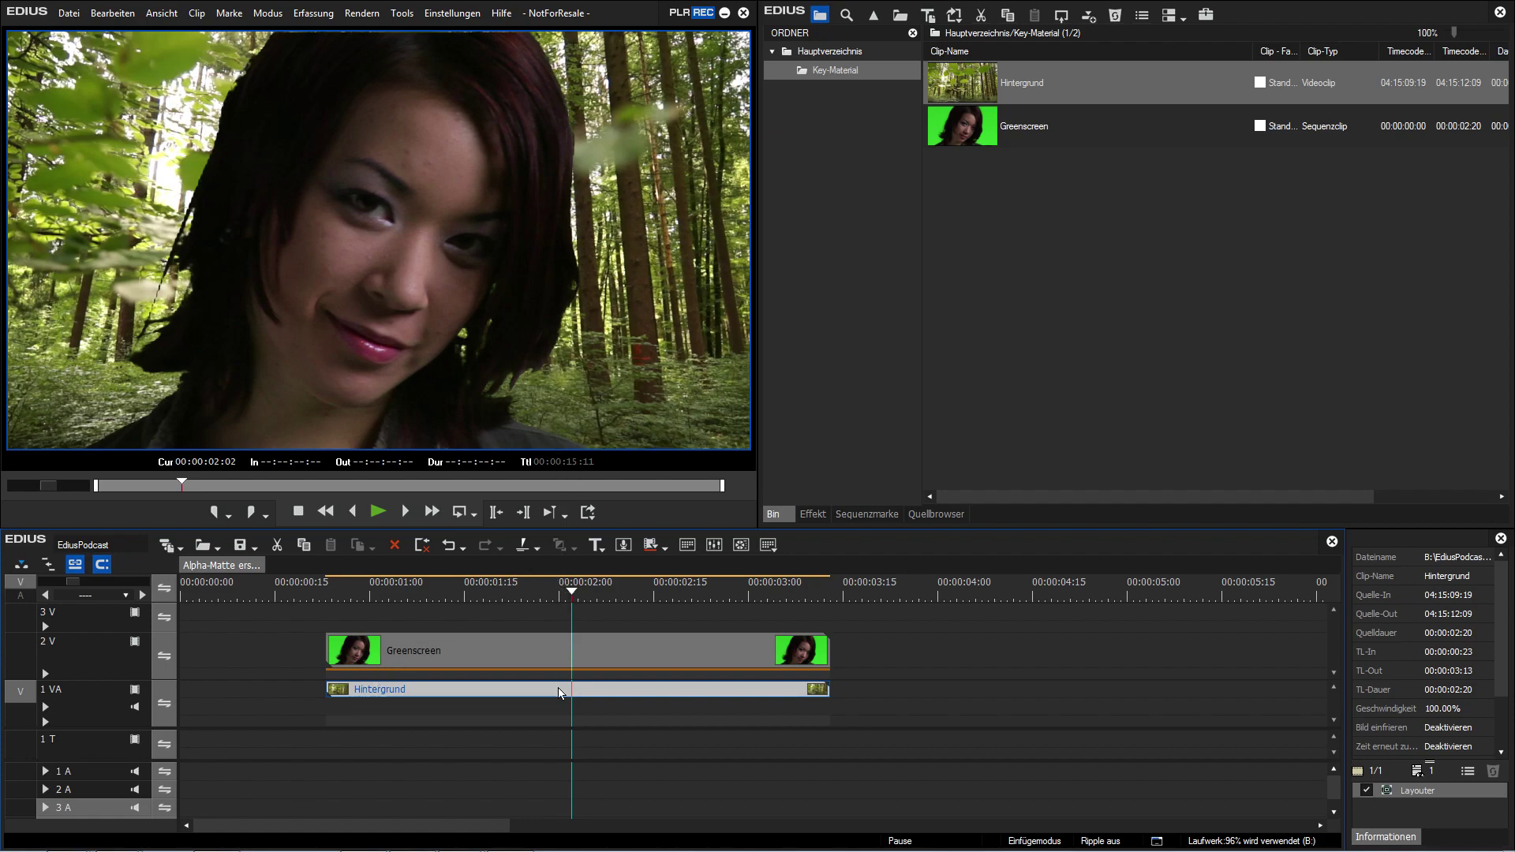
key(Delete)
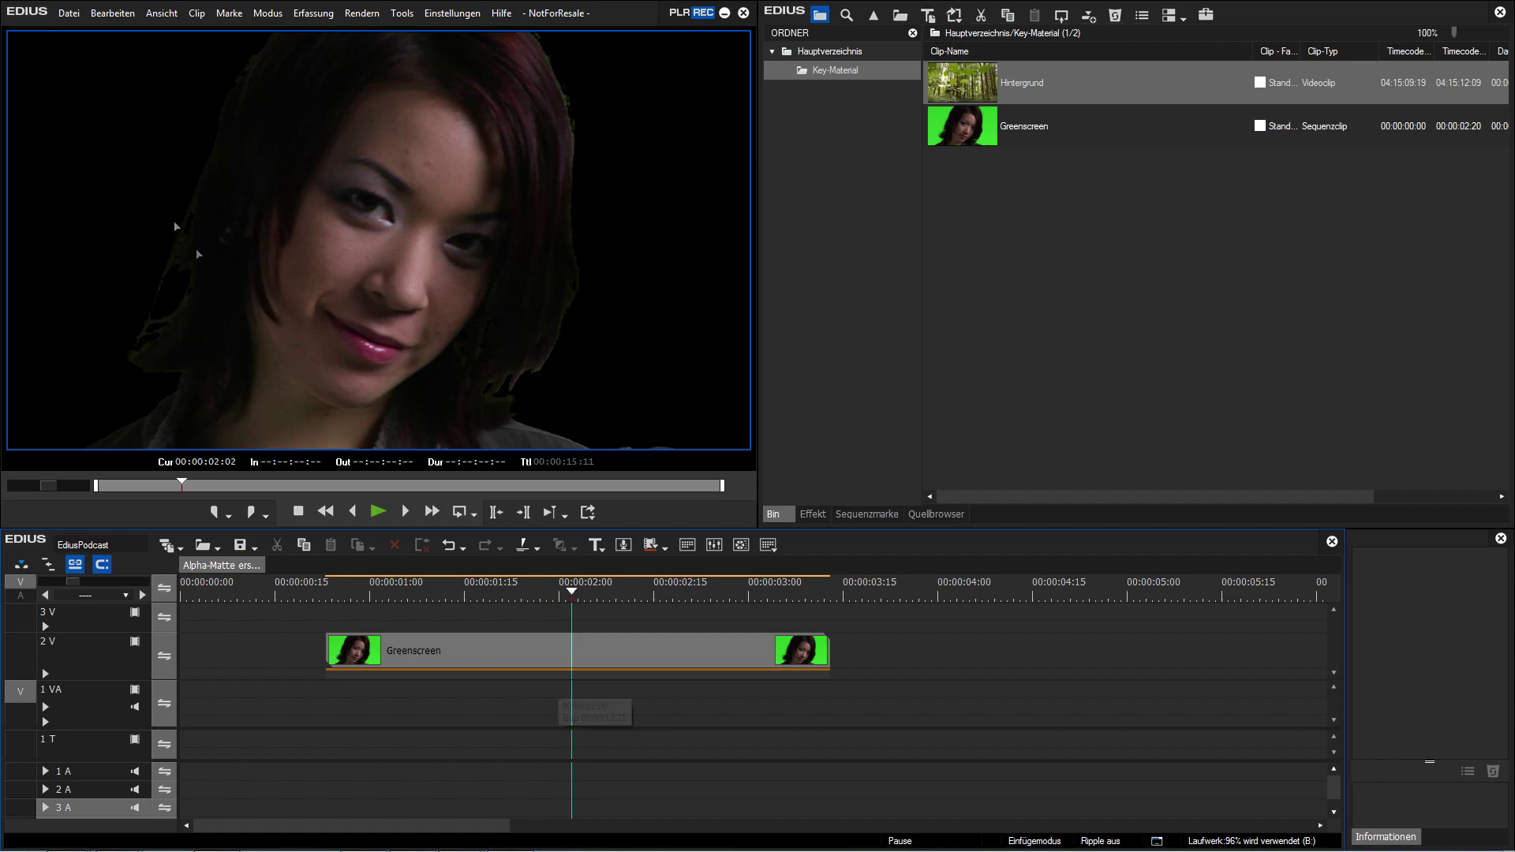
Examine the alpha channel of the keyed clip in the preview, and return to the normal picture
click(152, 15)
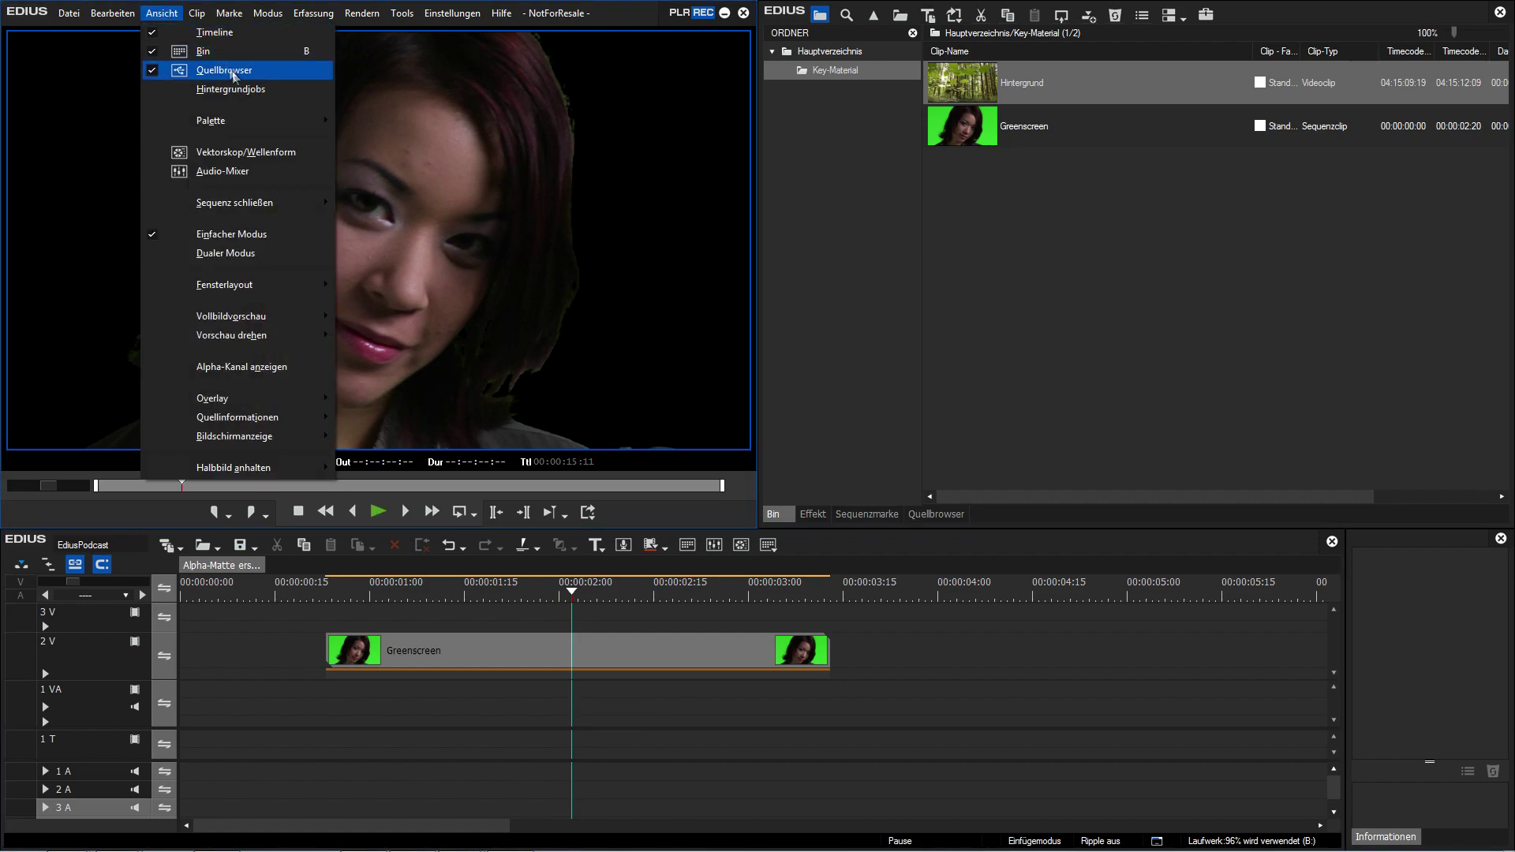
click(311, 369)
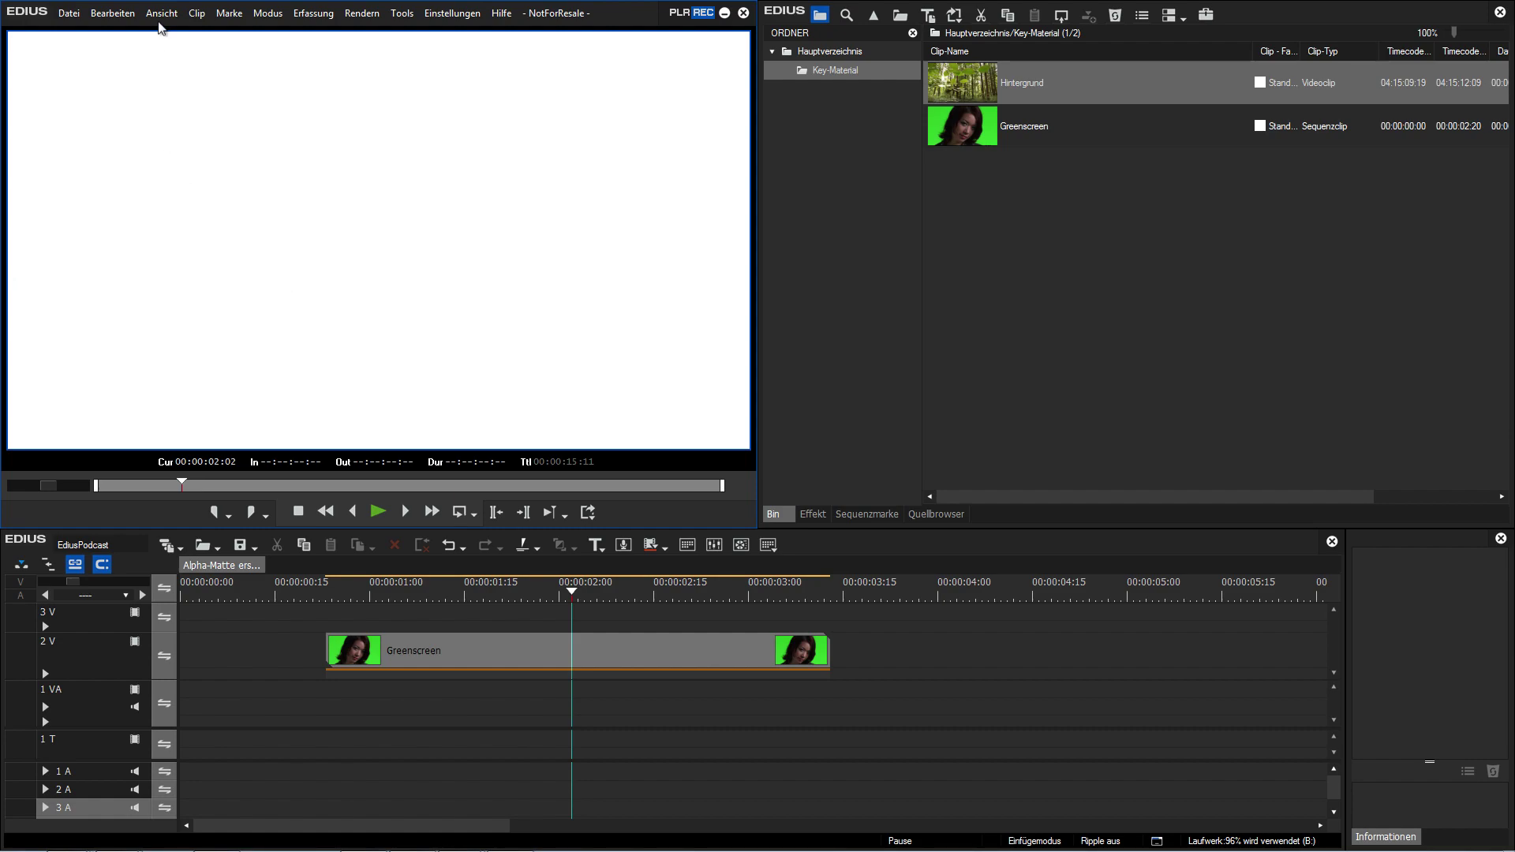
click(162, 13)
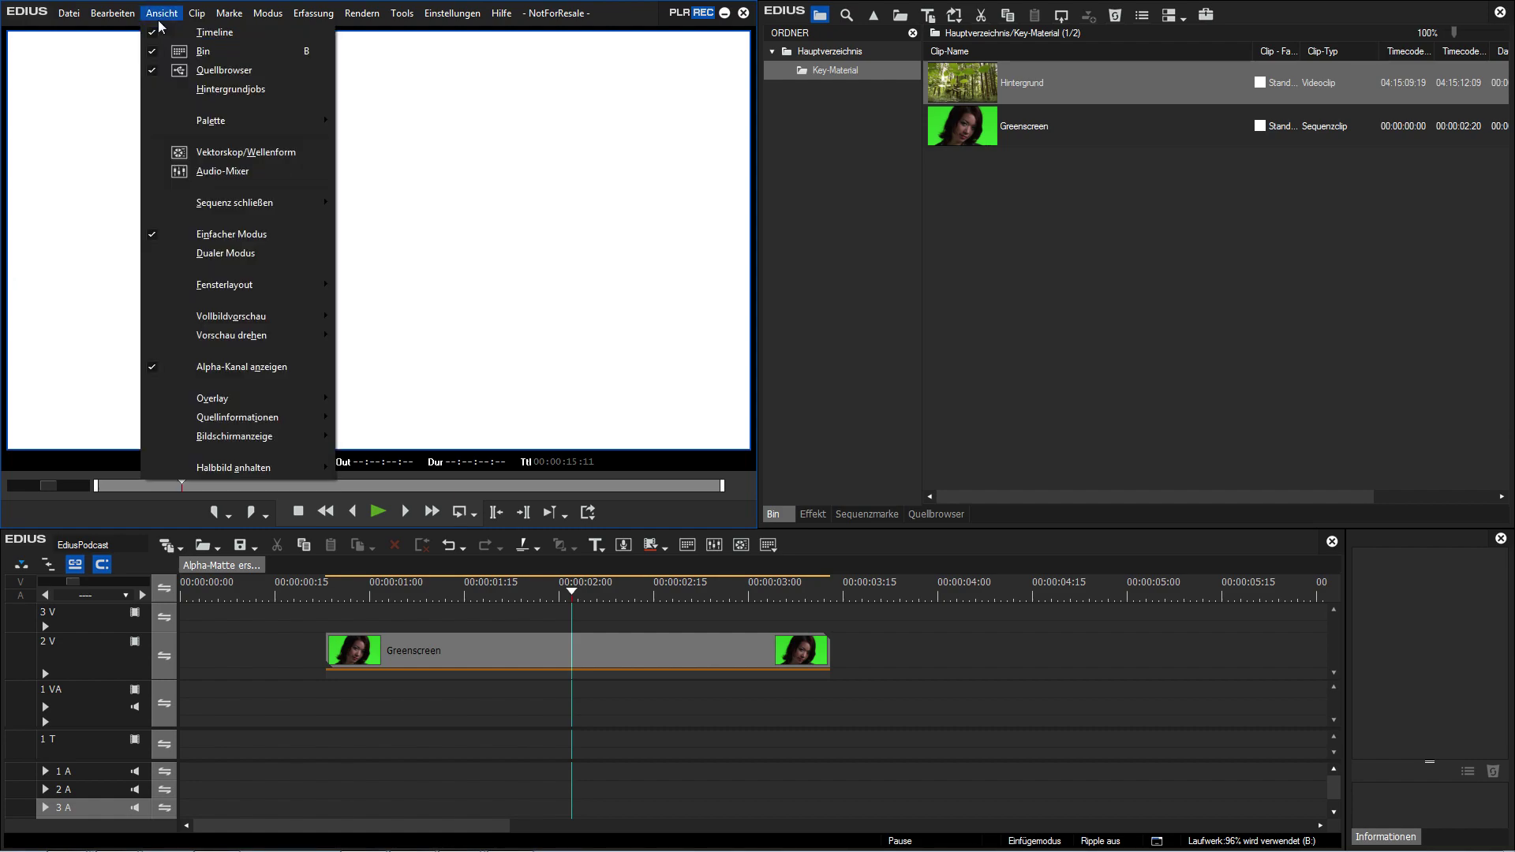
click(256, 376)
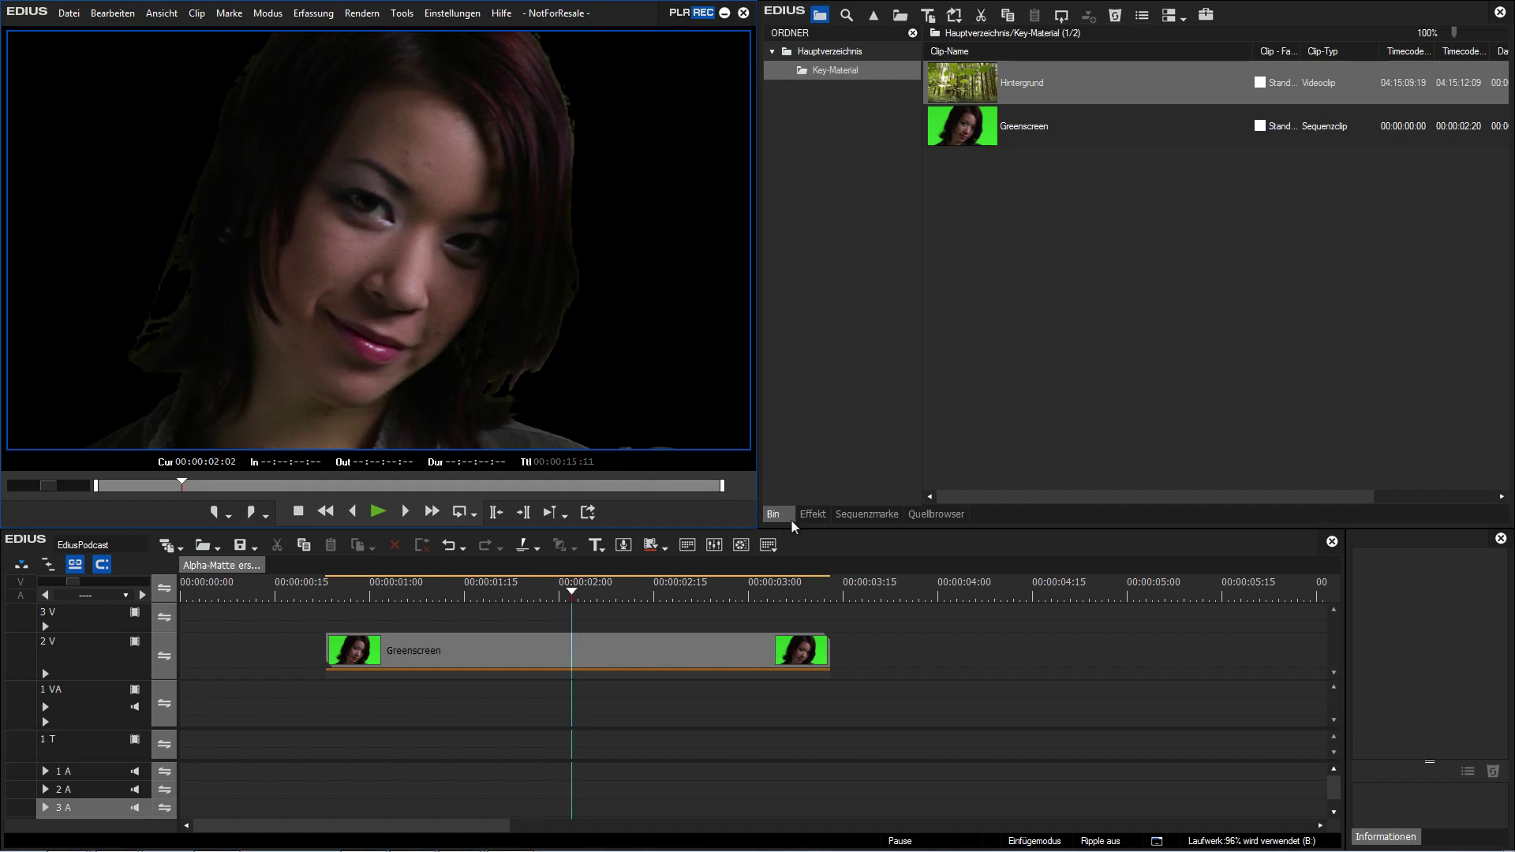
Enable the key display (Key anzeigen) in the Greenscreen clip's Chromakey settings and apply it
click(746, 675)
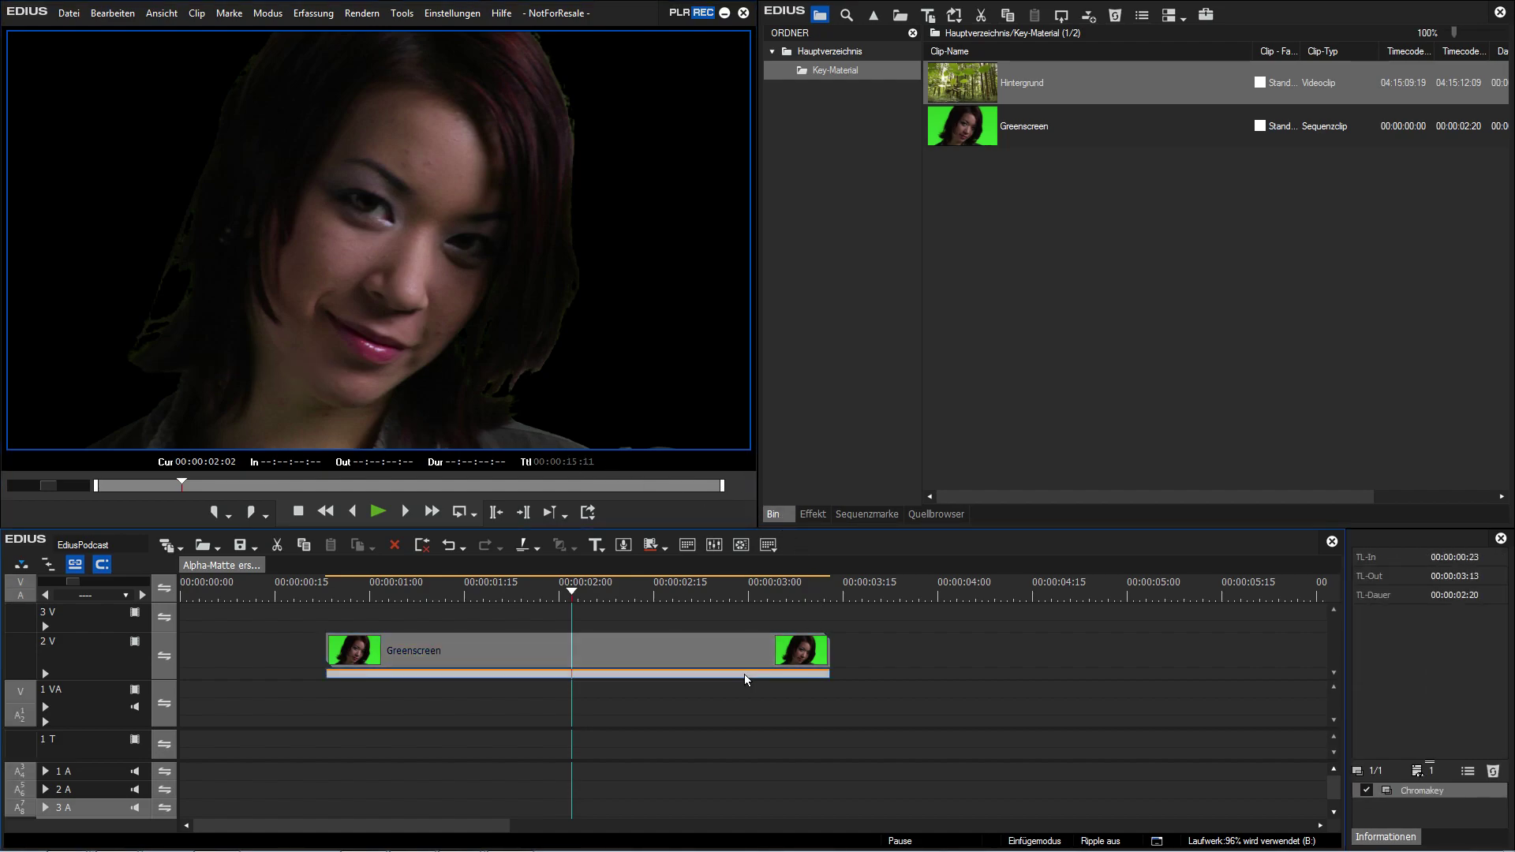
double_click(1408, 791)
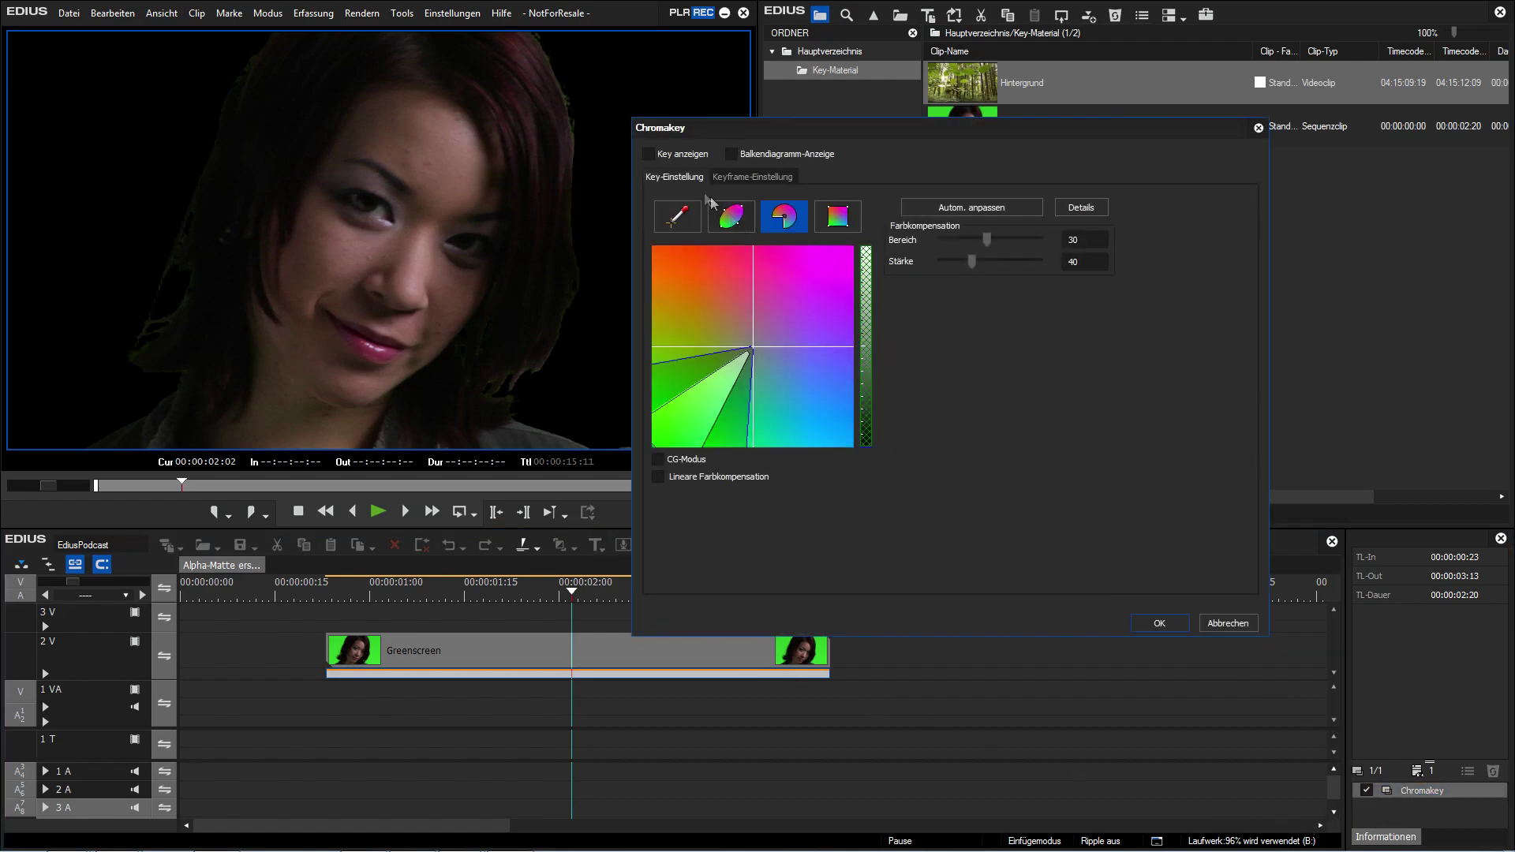
click(659, 156)
click(1136, 624)
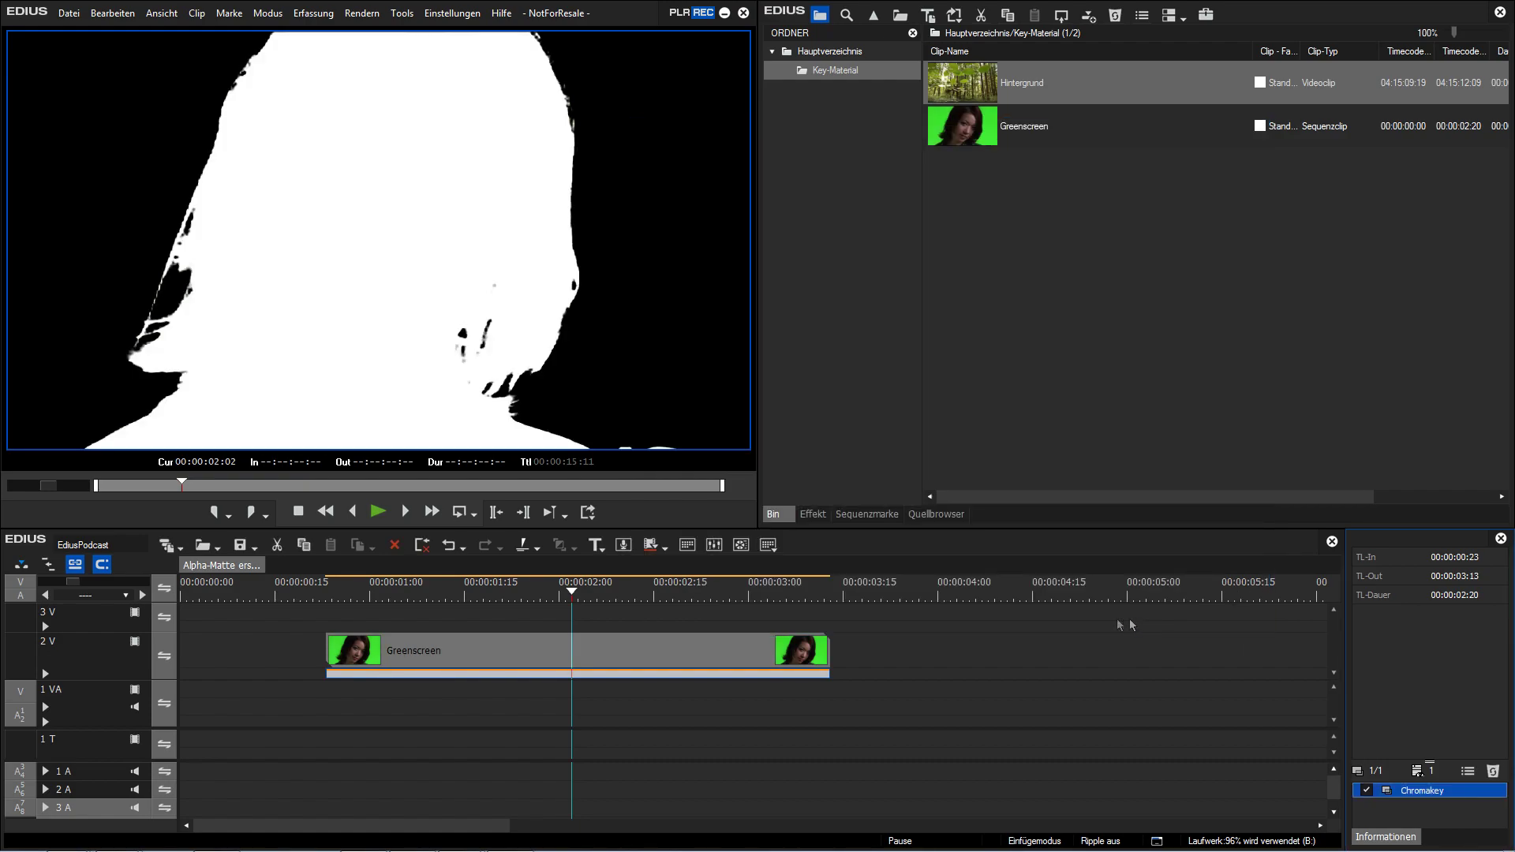
Set In and Out points at the Greenscreen clip's start and end, and render that range onto the timeline
key(q)
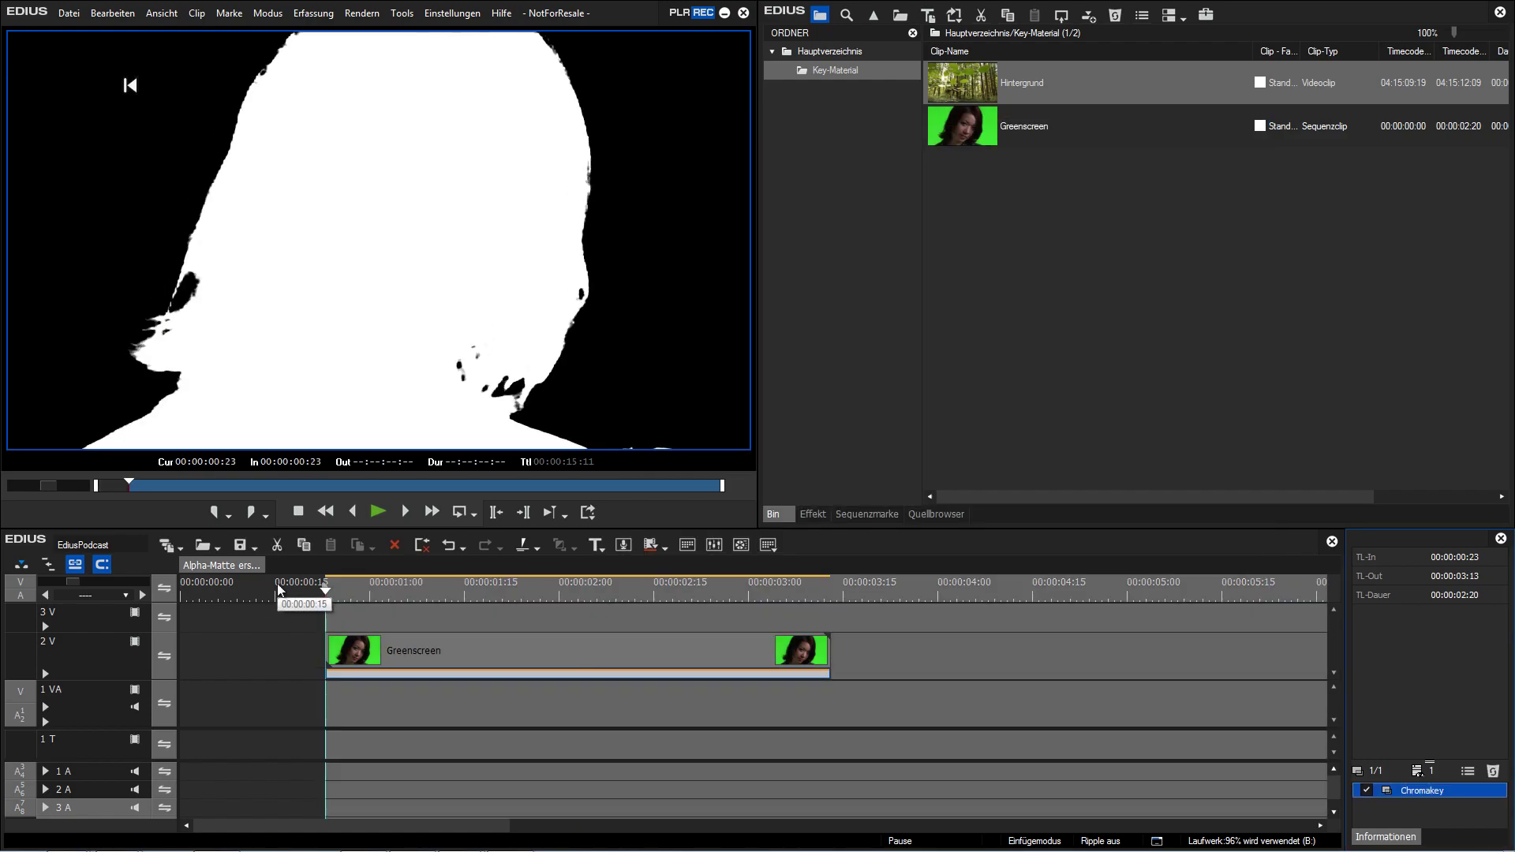
key(w)
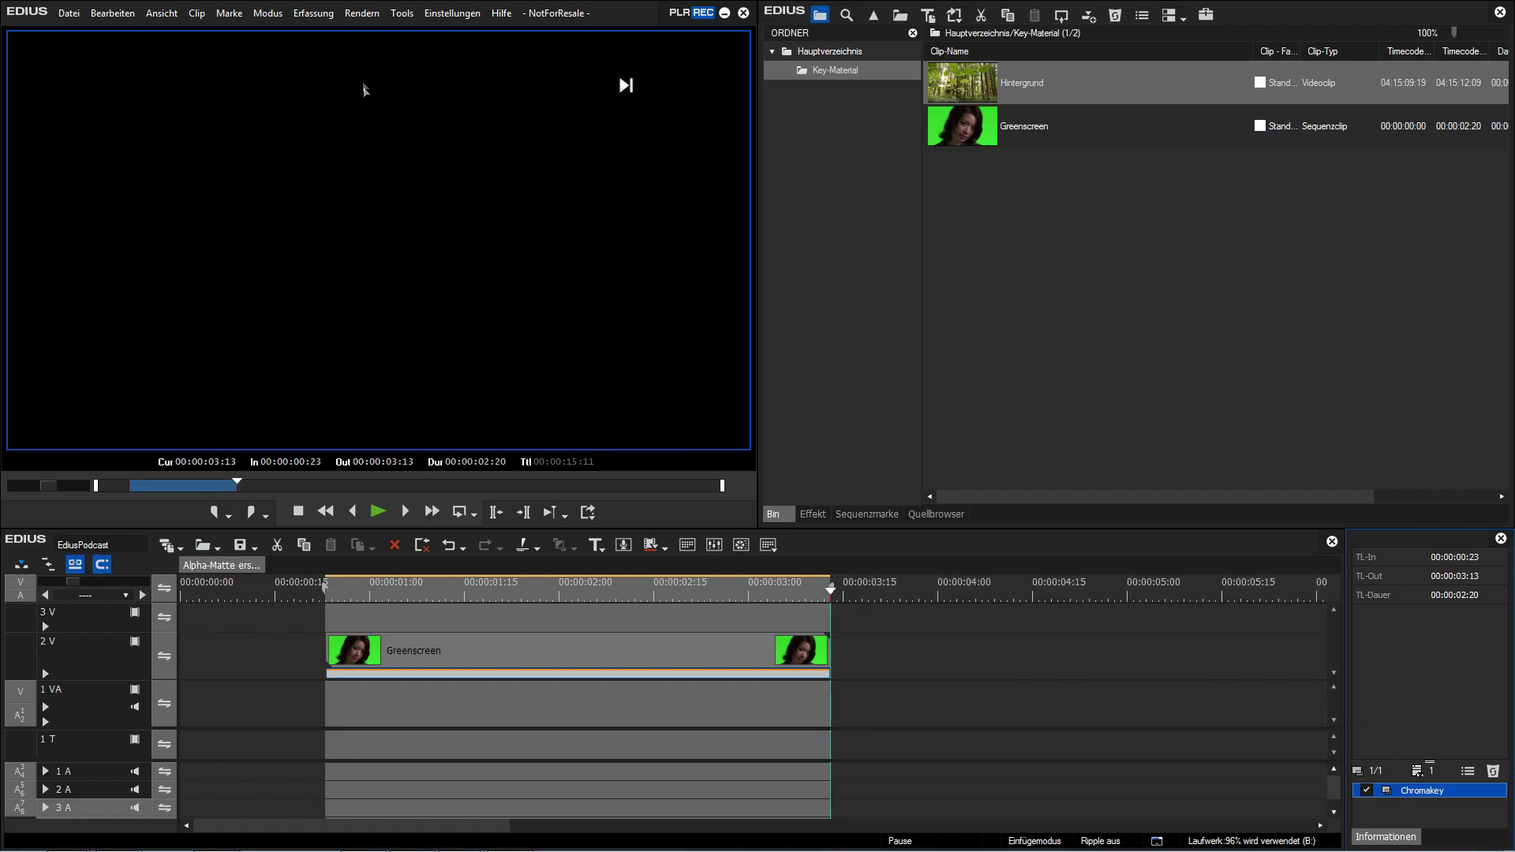
click(362, 14)
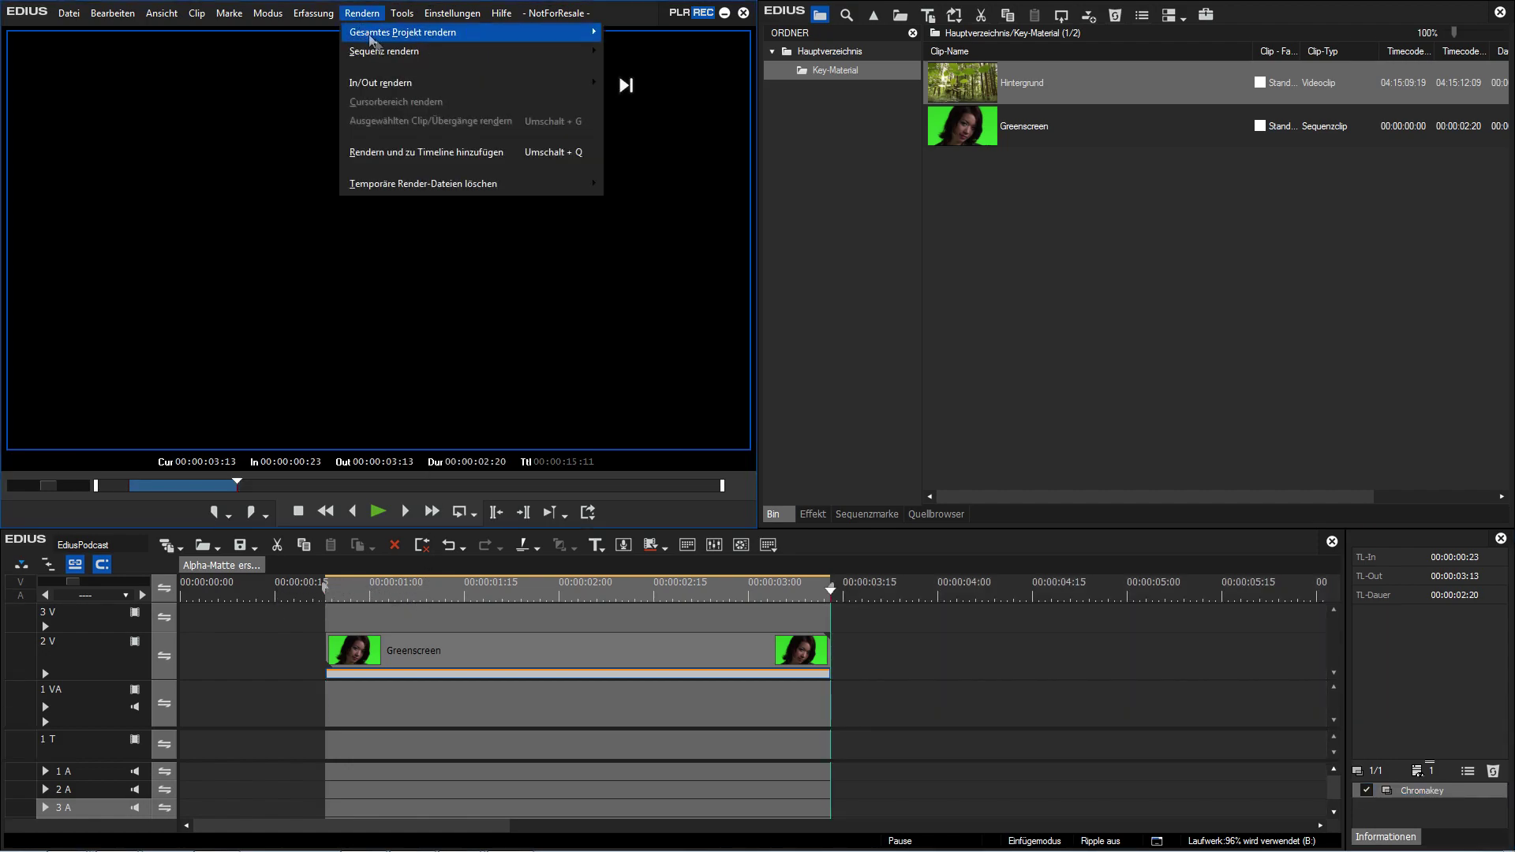
click(476, 159)
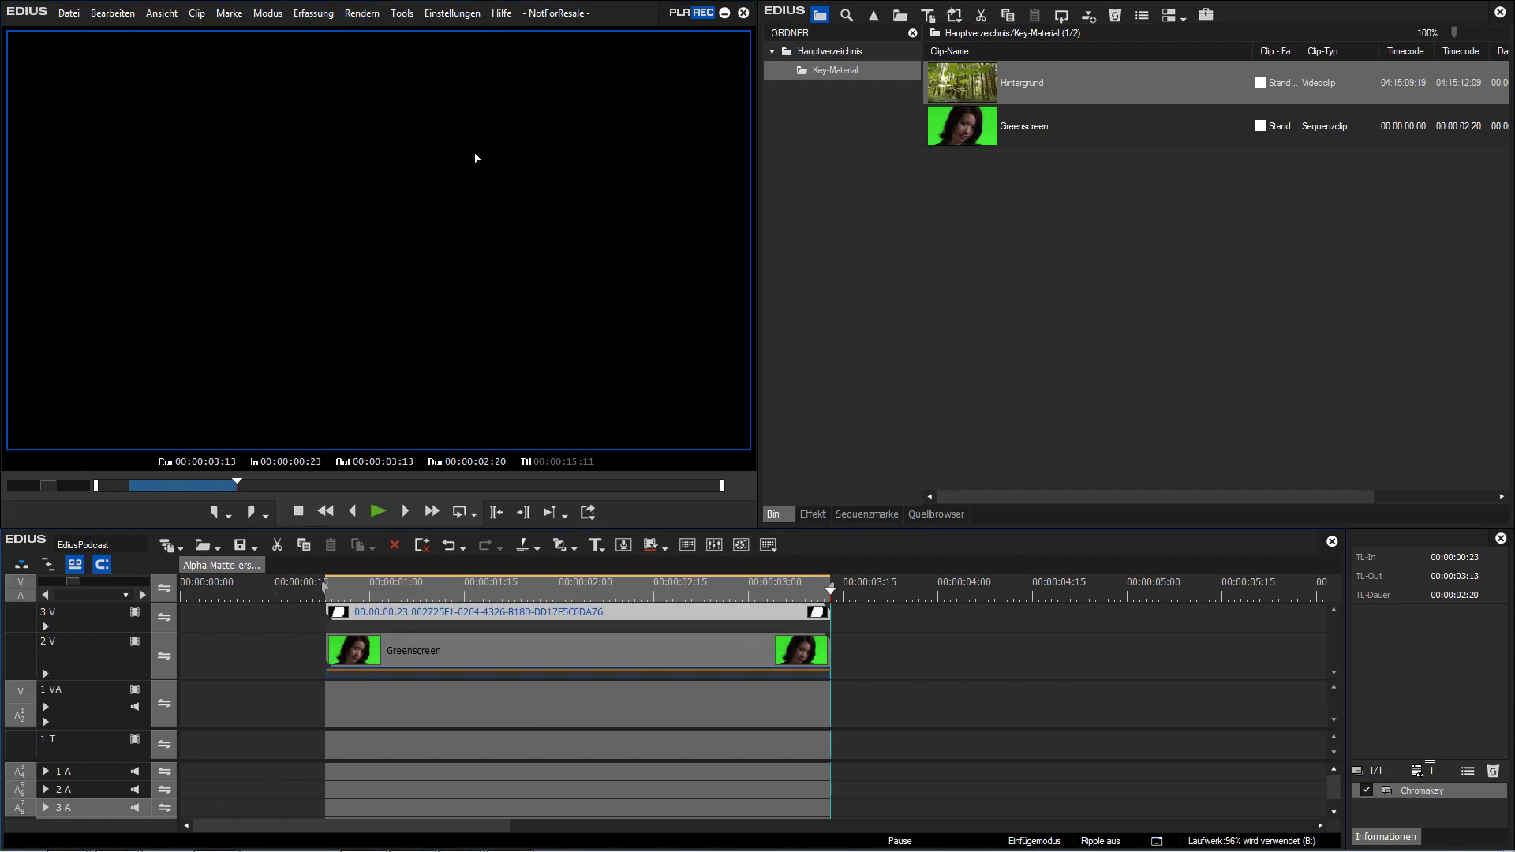
Add the rendered black-and-white matte clip to the bin and open the Alphamatte conversion for it together with the Greenscreen clip
click(546, 588)
drag(546, 587, 1018, 248)
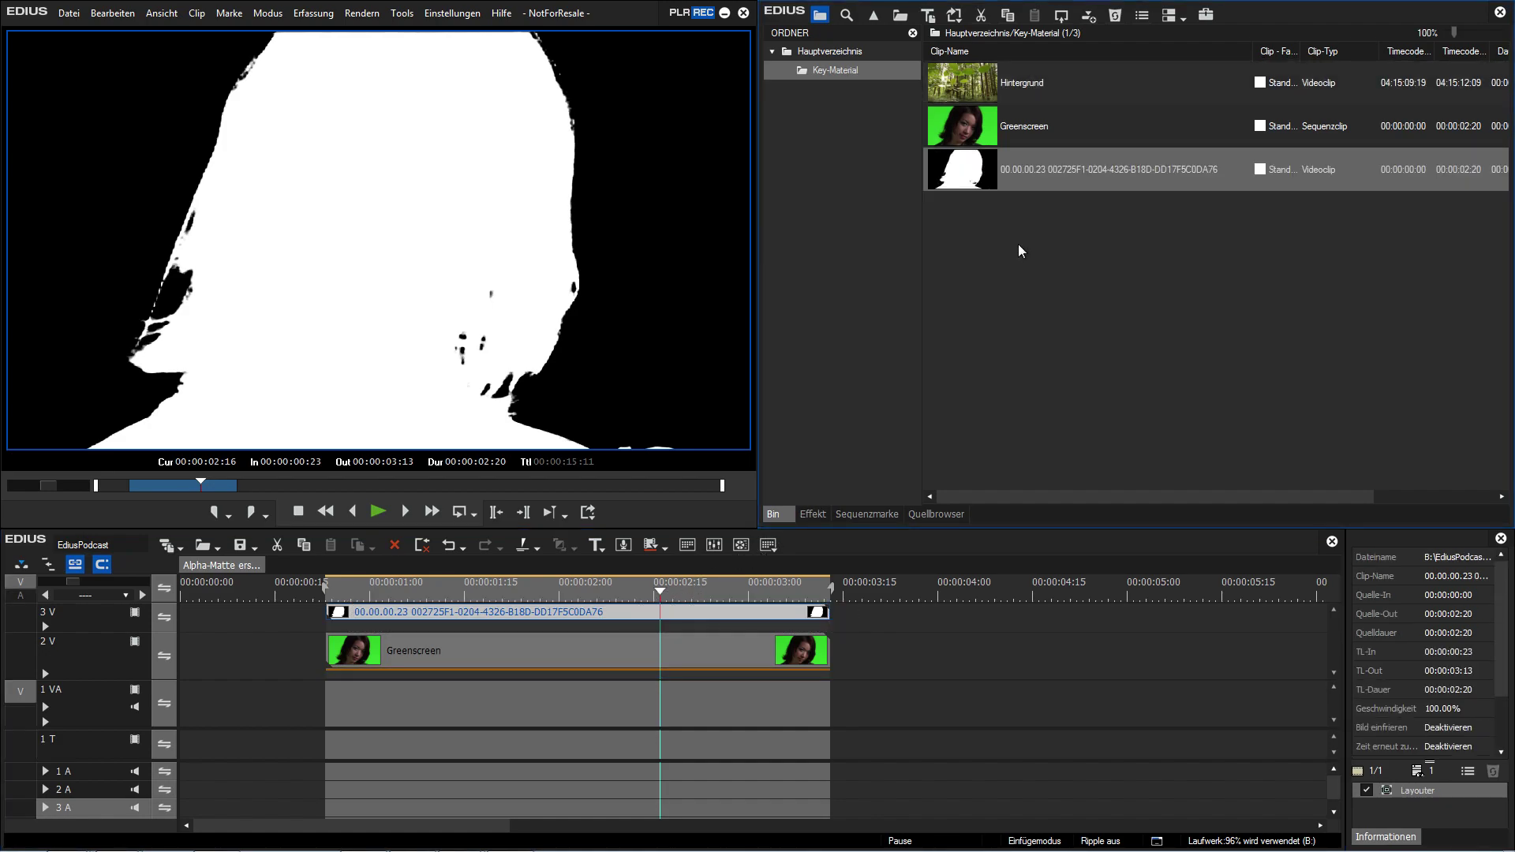
click(1031, 167)
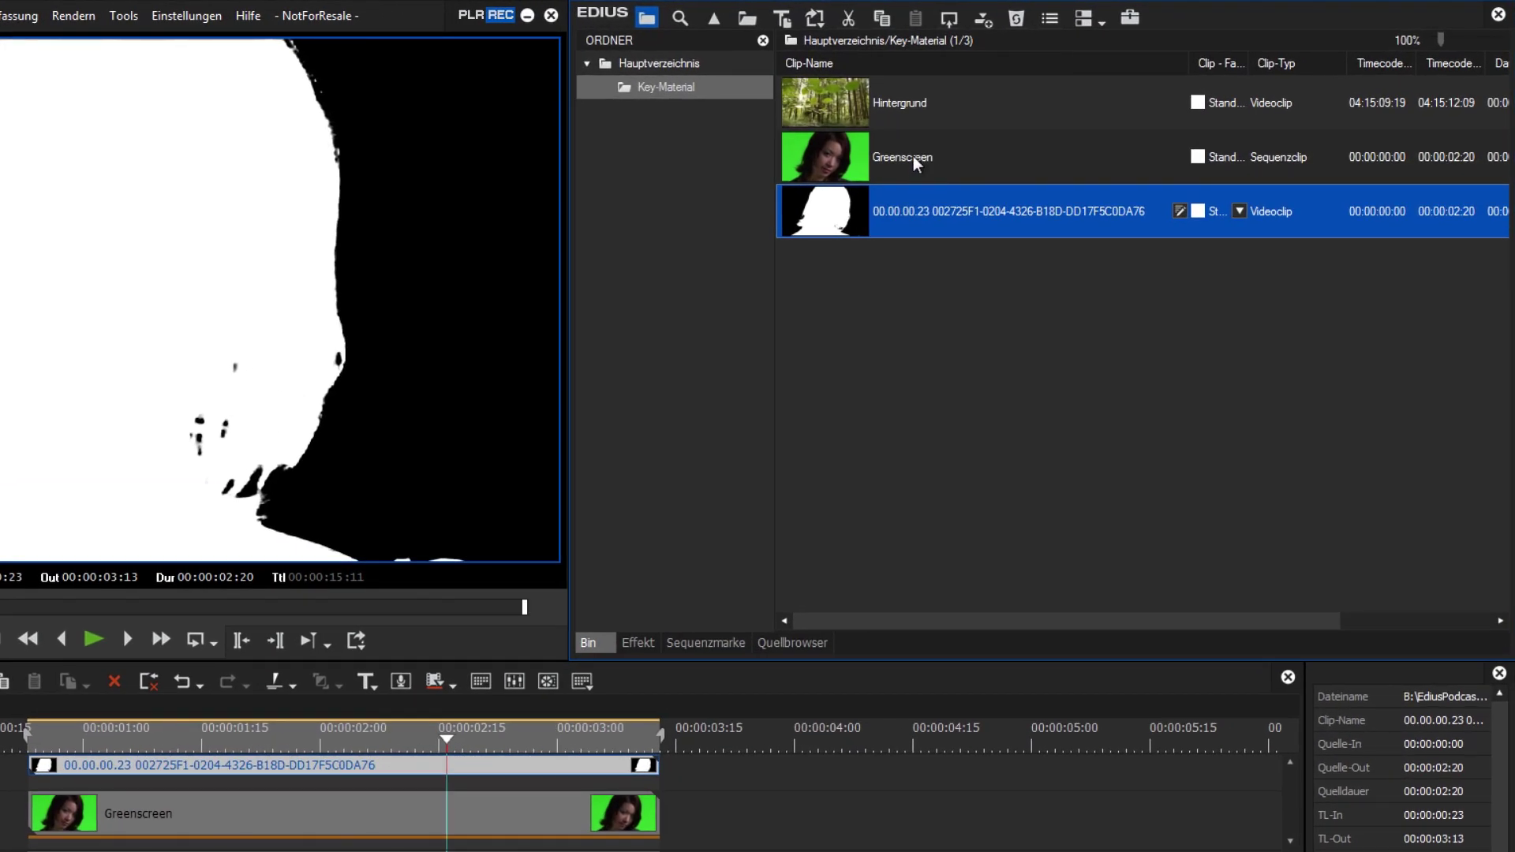
ctrl+click(912, 156)
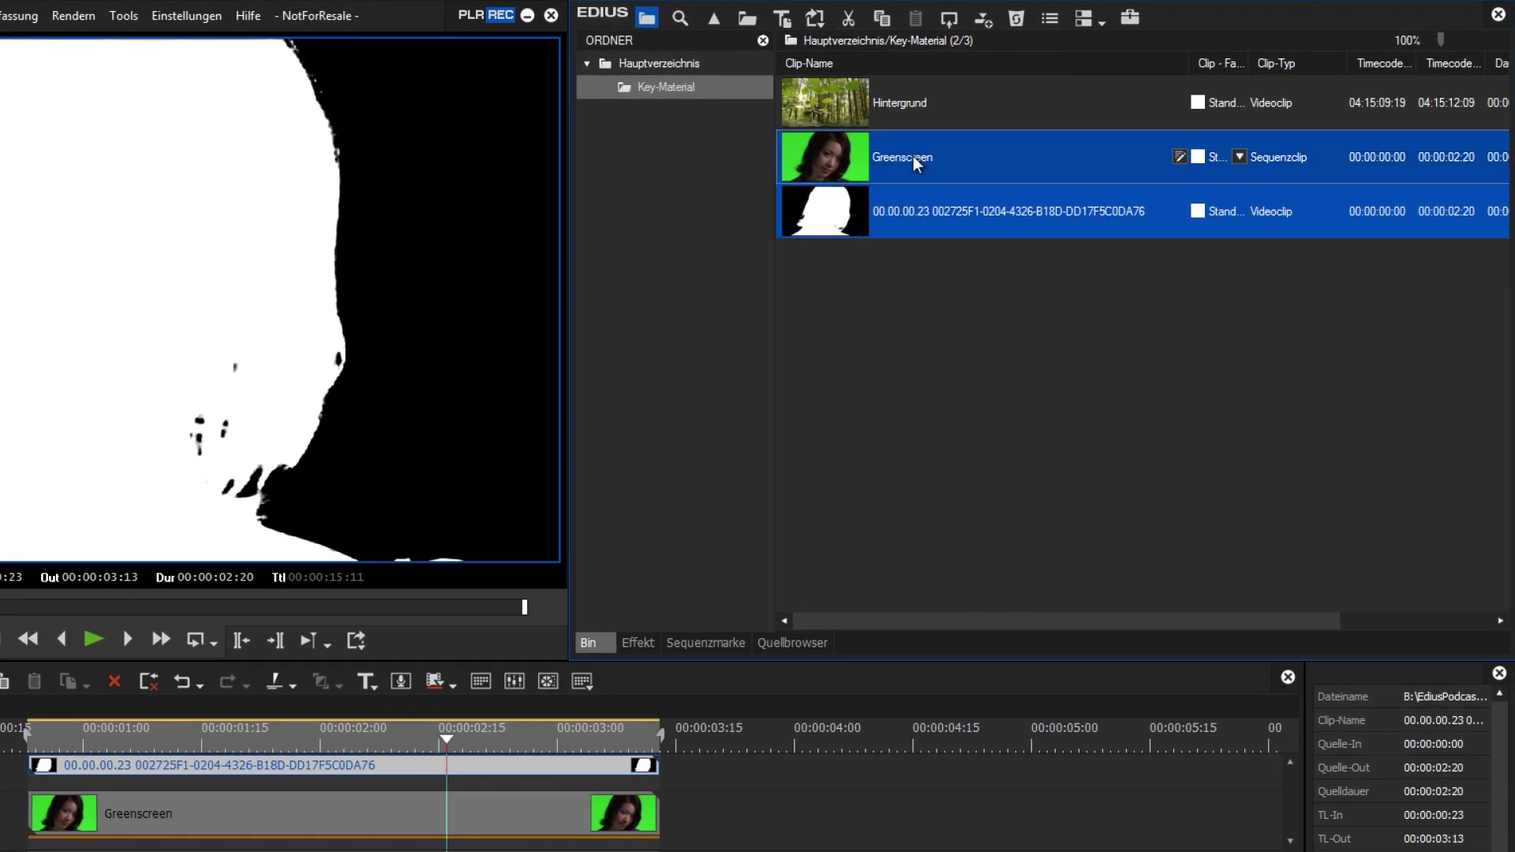
right_click(912, 156)
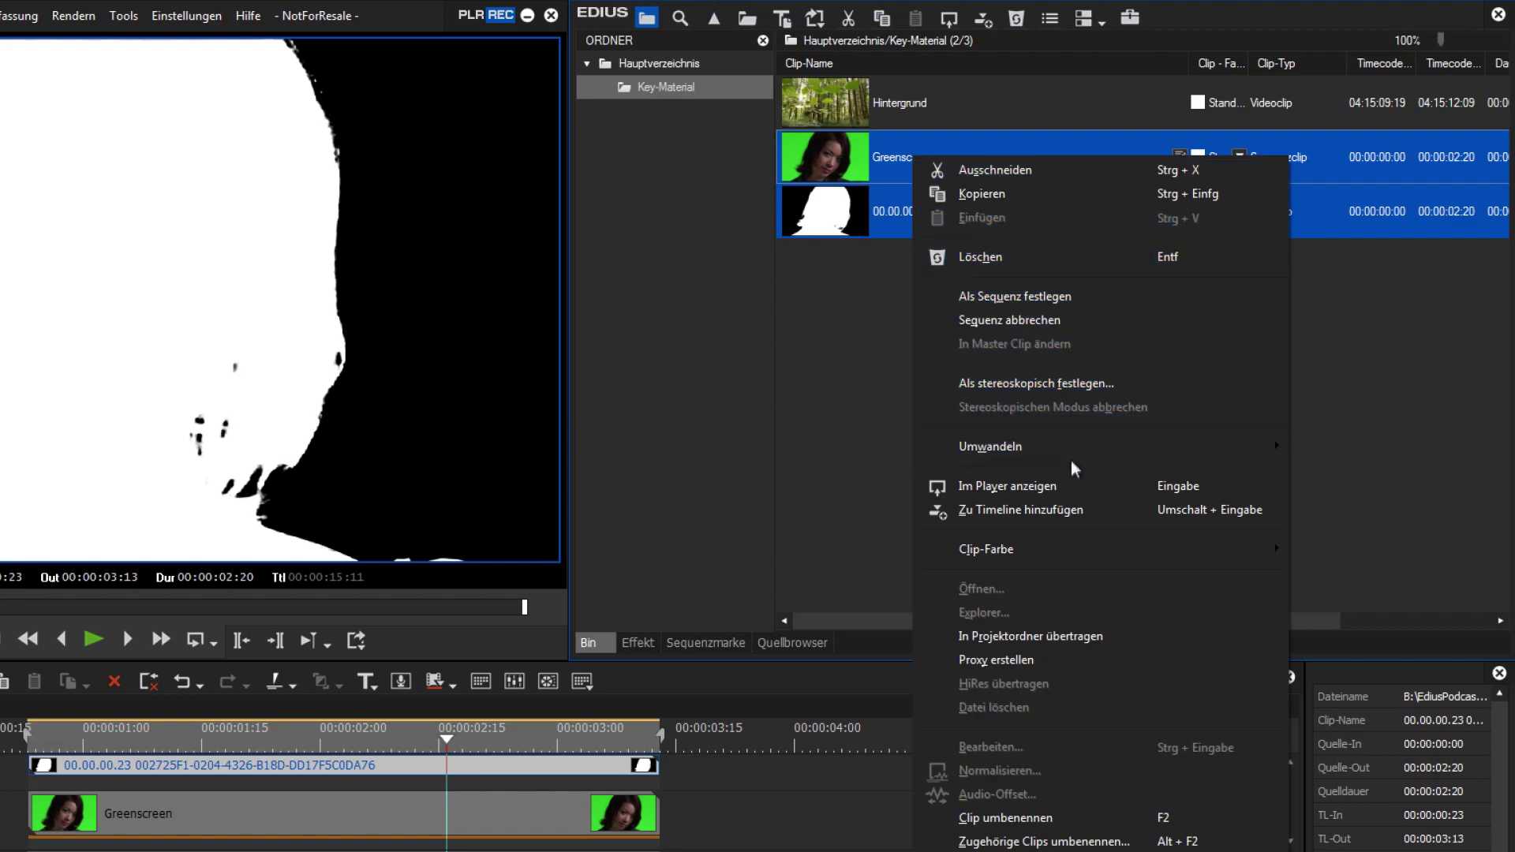
mouse_move(1080, 454)
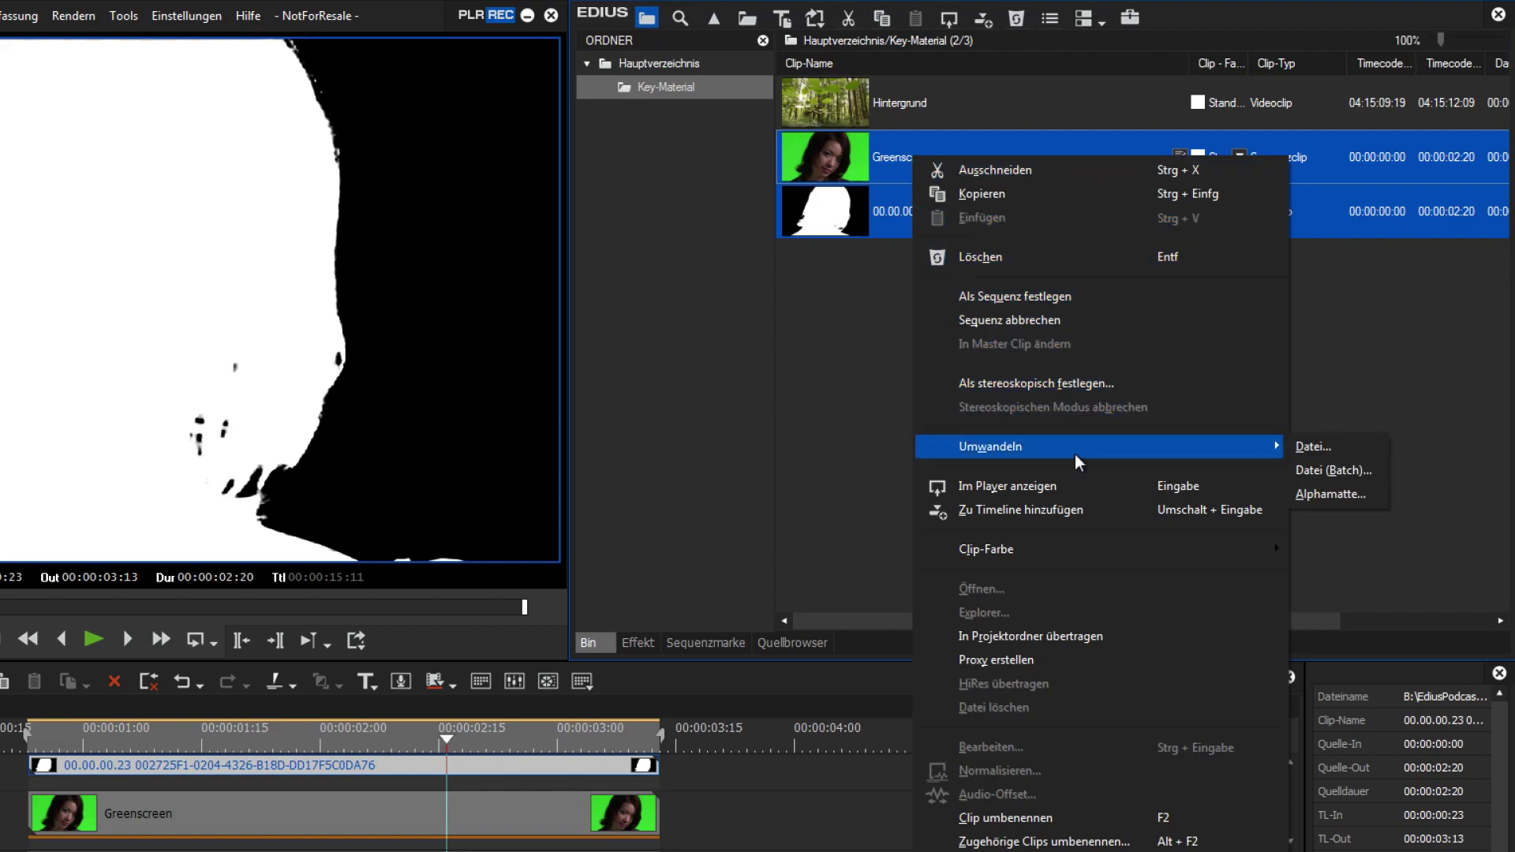
click(1356, 495)
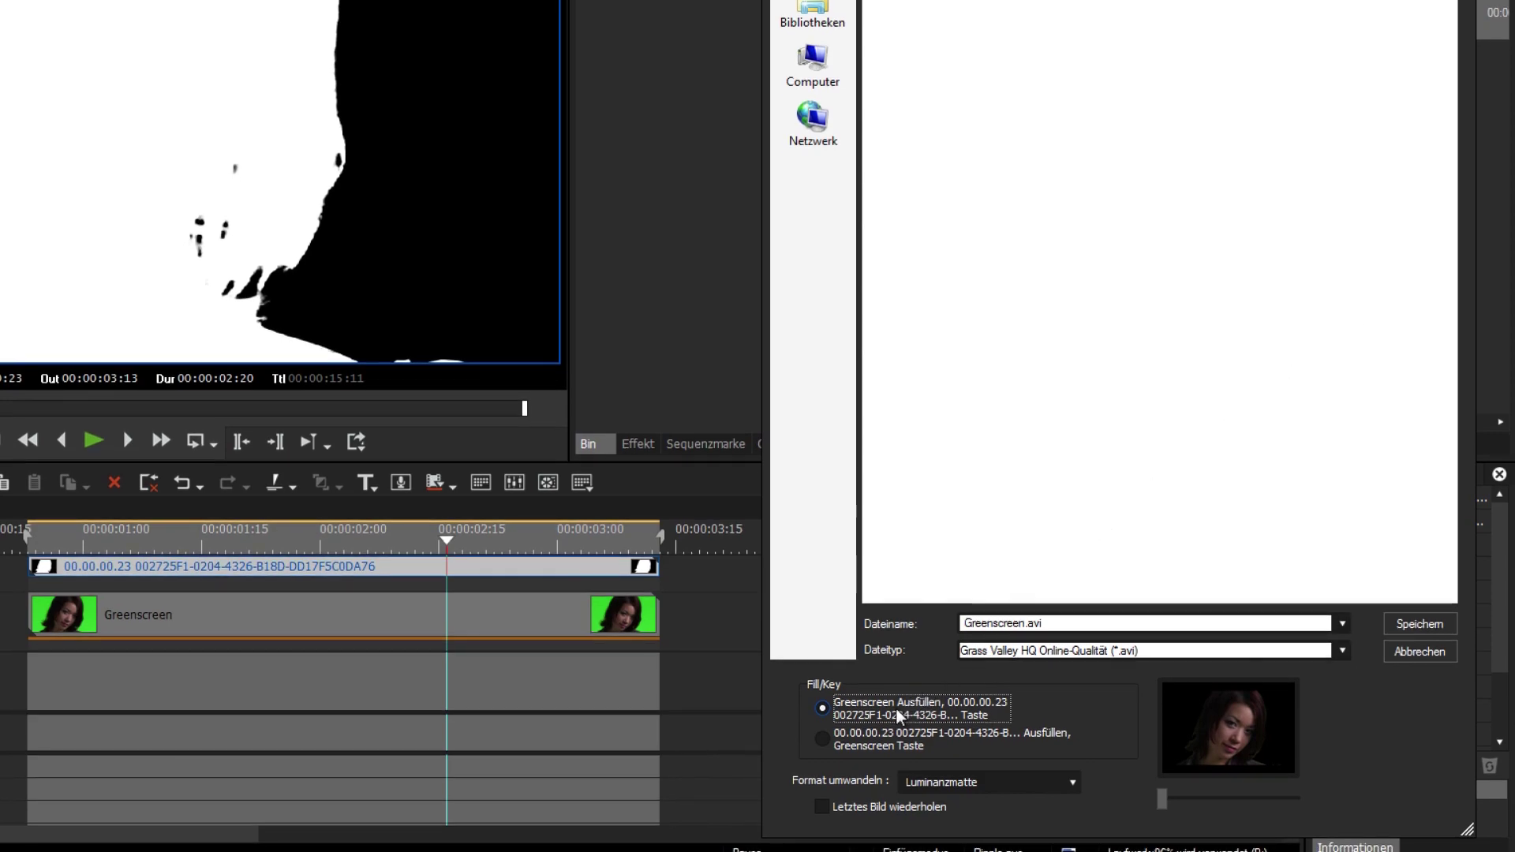
Convert with Greenscreen as fill and the rendered clip as key, using Luminanzmatte, and save as Greenscreen.avi in Grass Valley HQ Online-Qualität
click(879, 737)
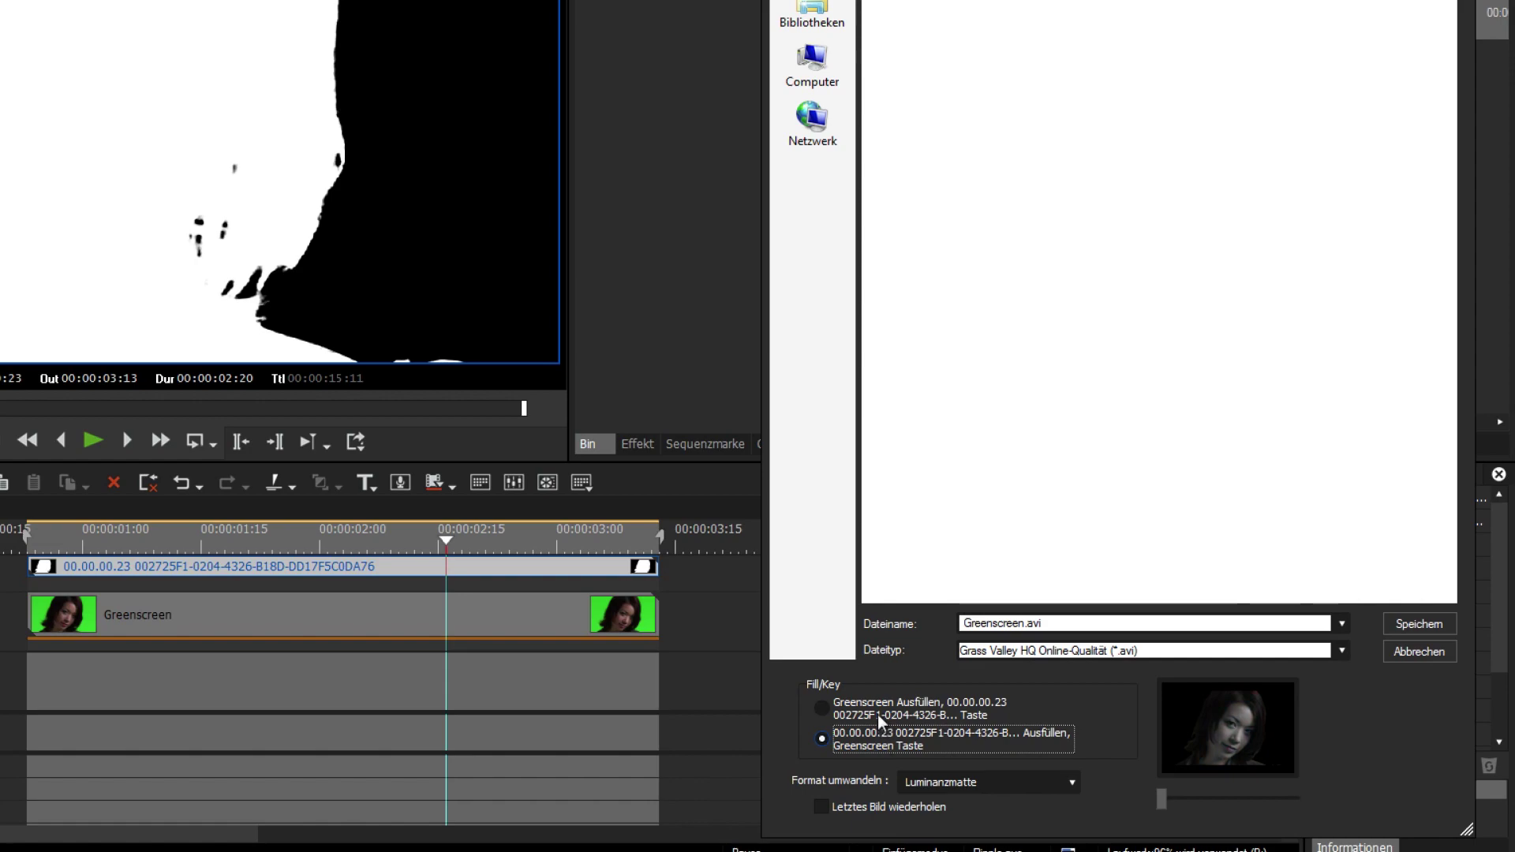
click(877, 709)
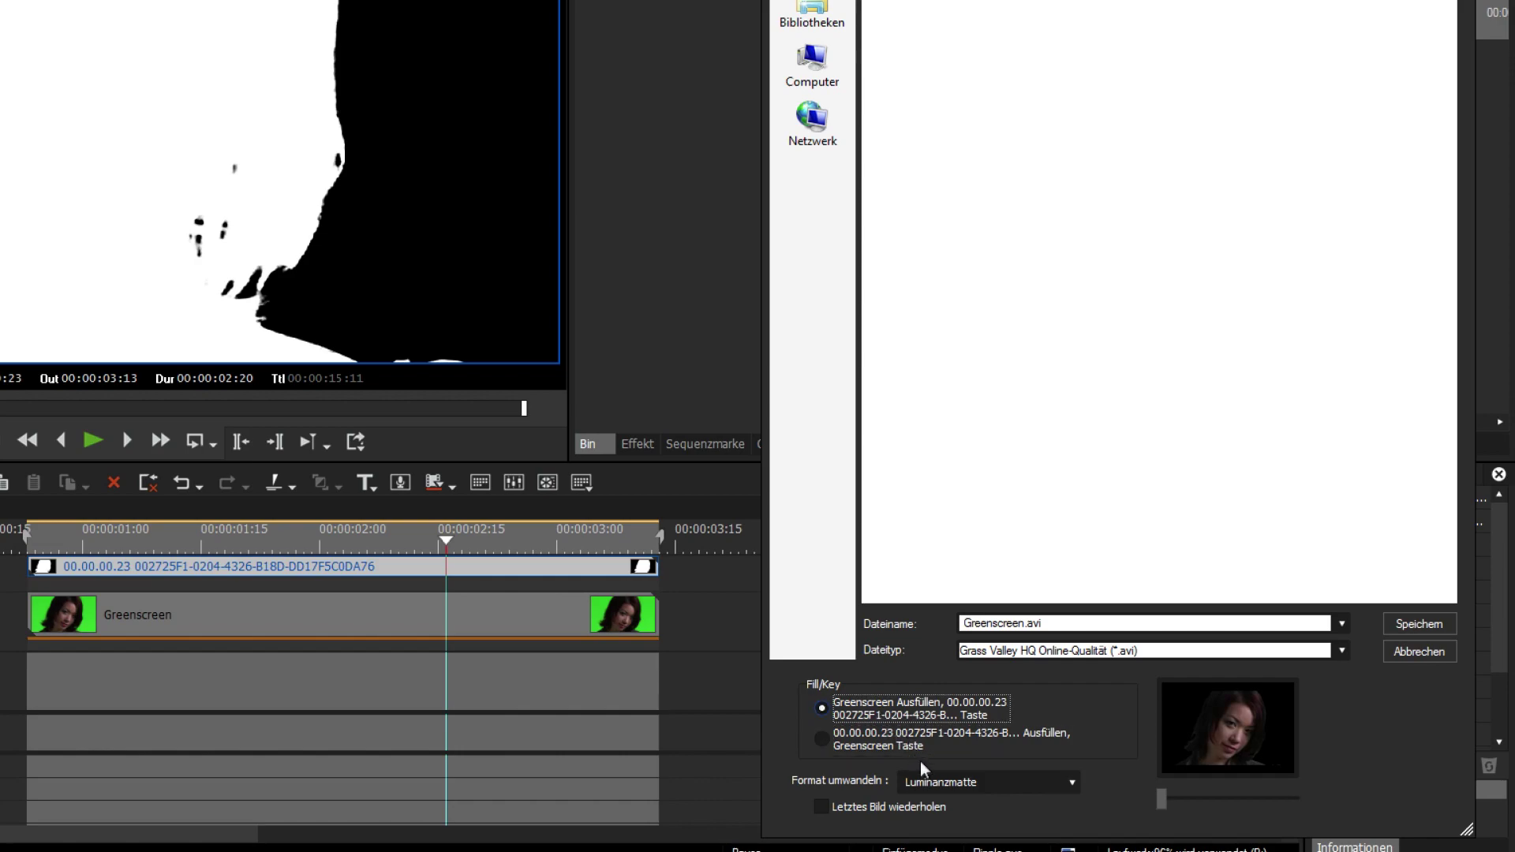
click(1064, 781)
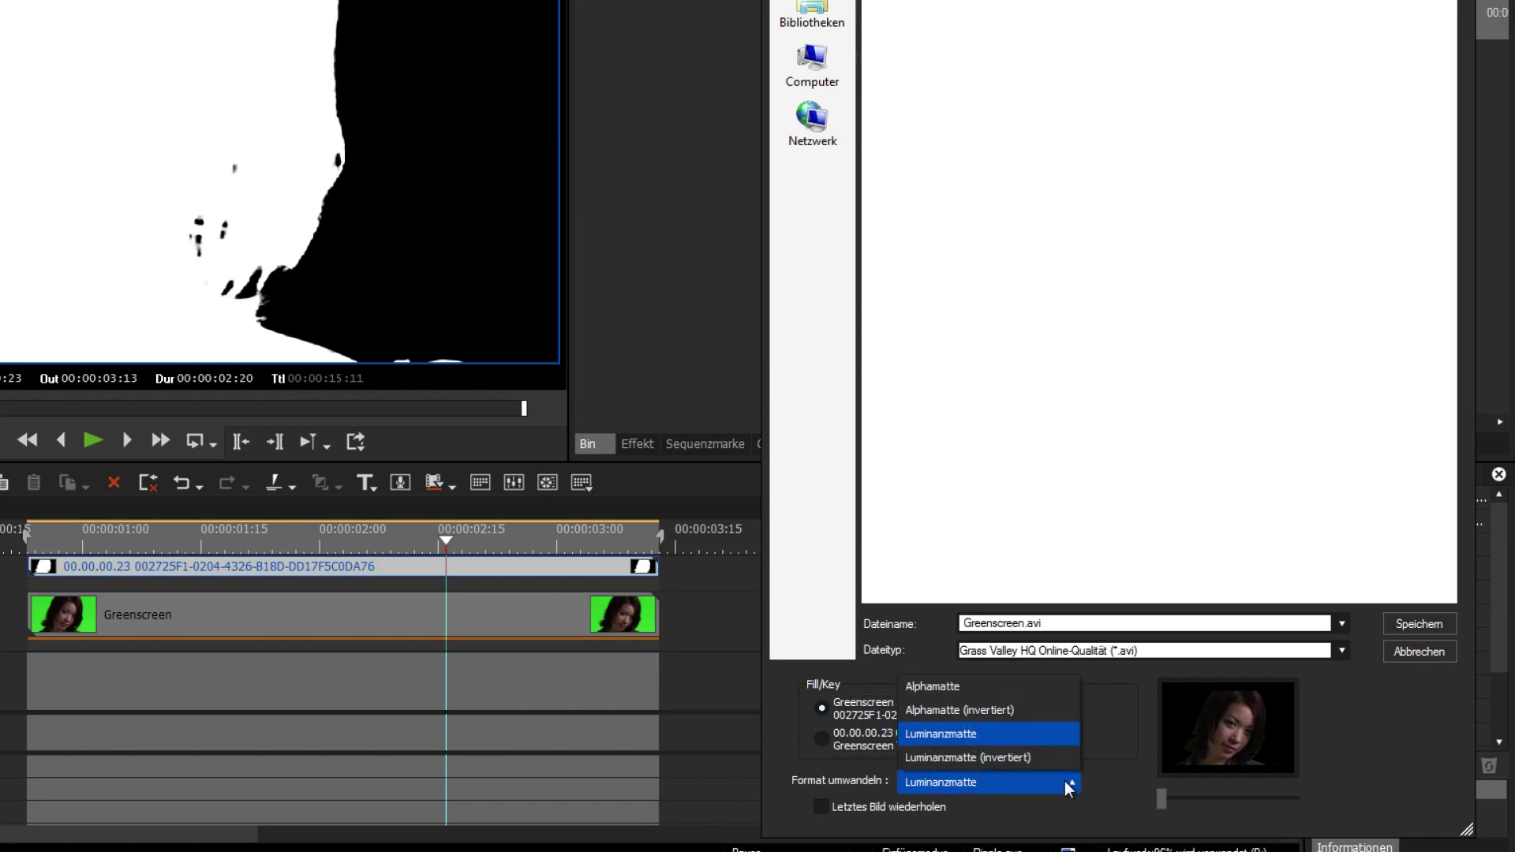
click(1034, 735)
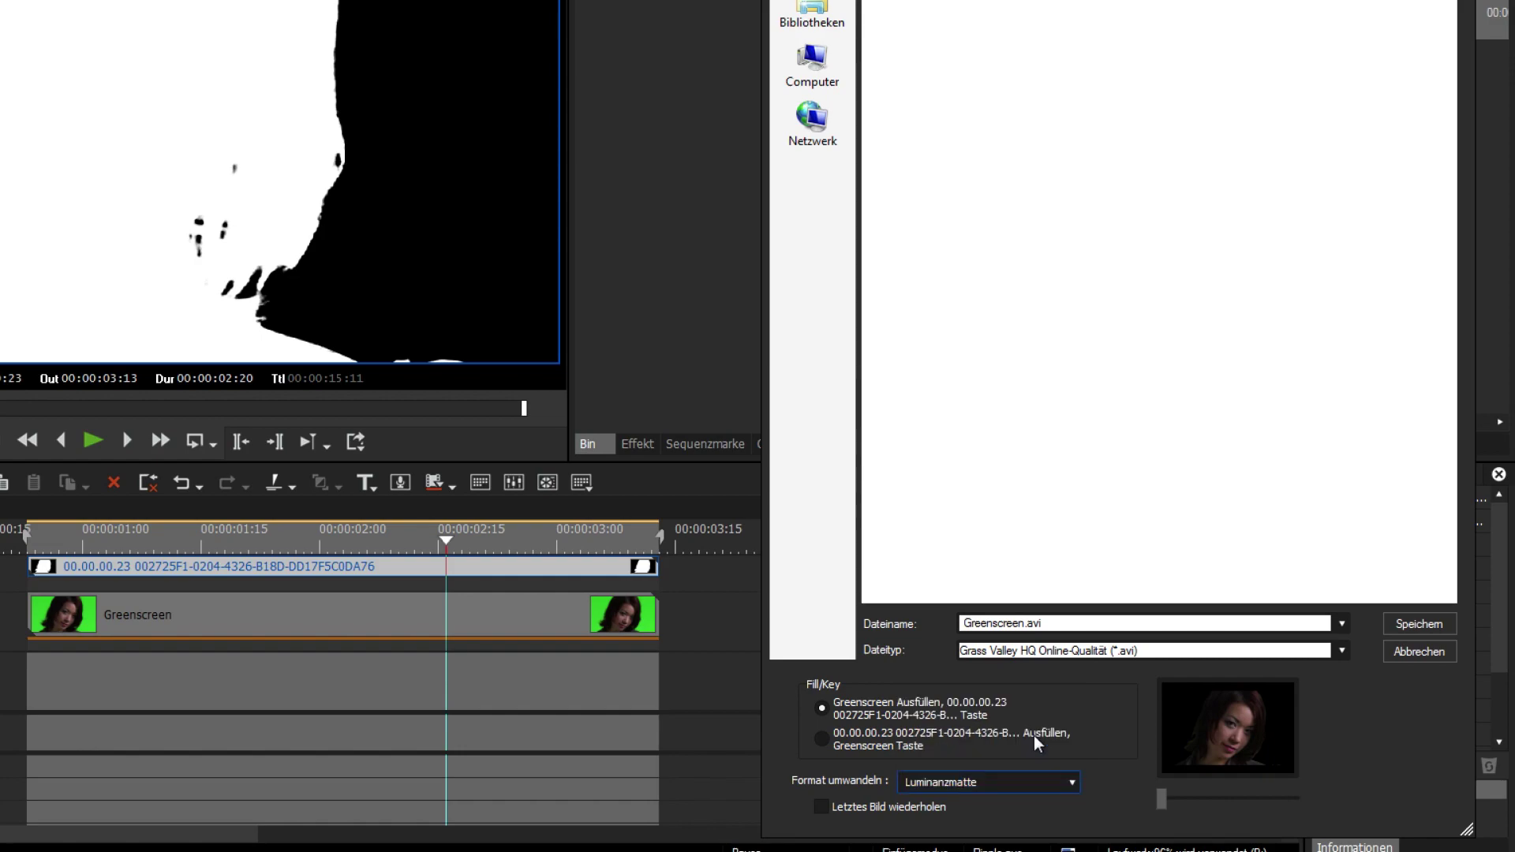
click(1413, 623)
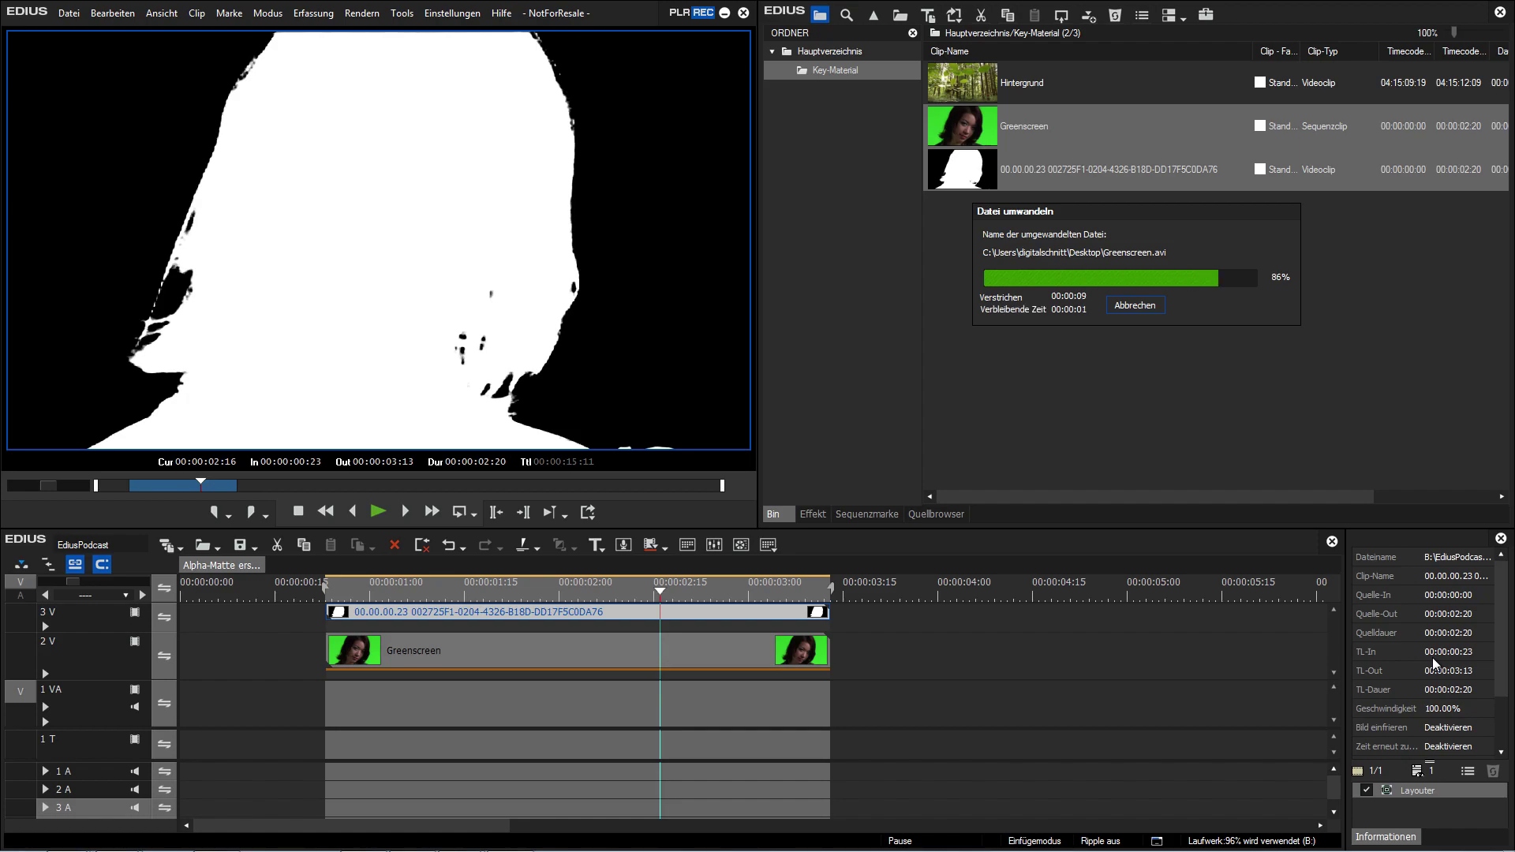
Place the converted Greenscreen clip on track 2 V at 00:00:04:07 and display its alpha channel in the preview
drag(1078, 207, 986, 651)
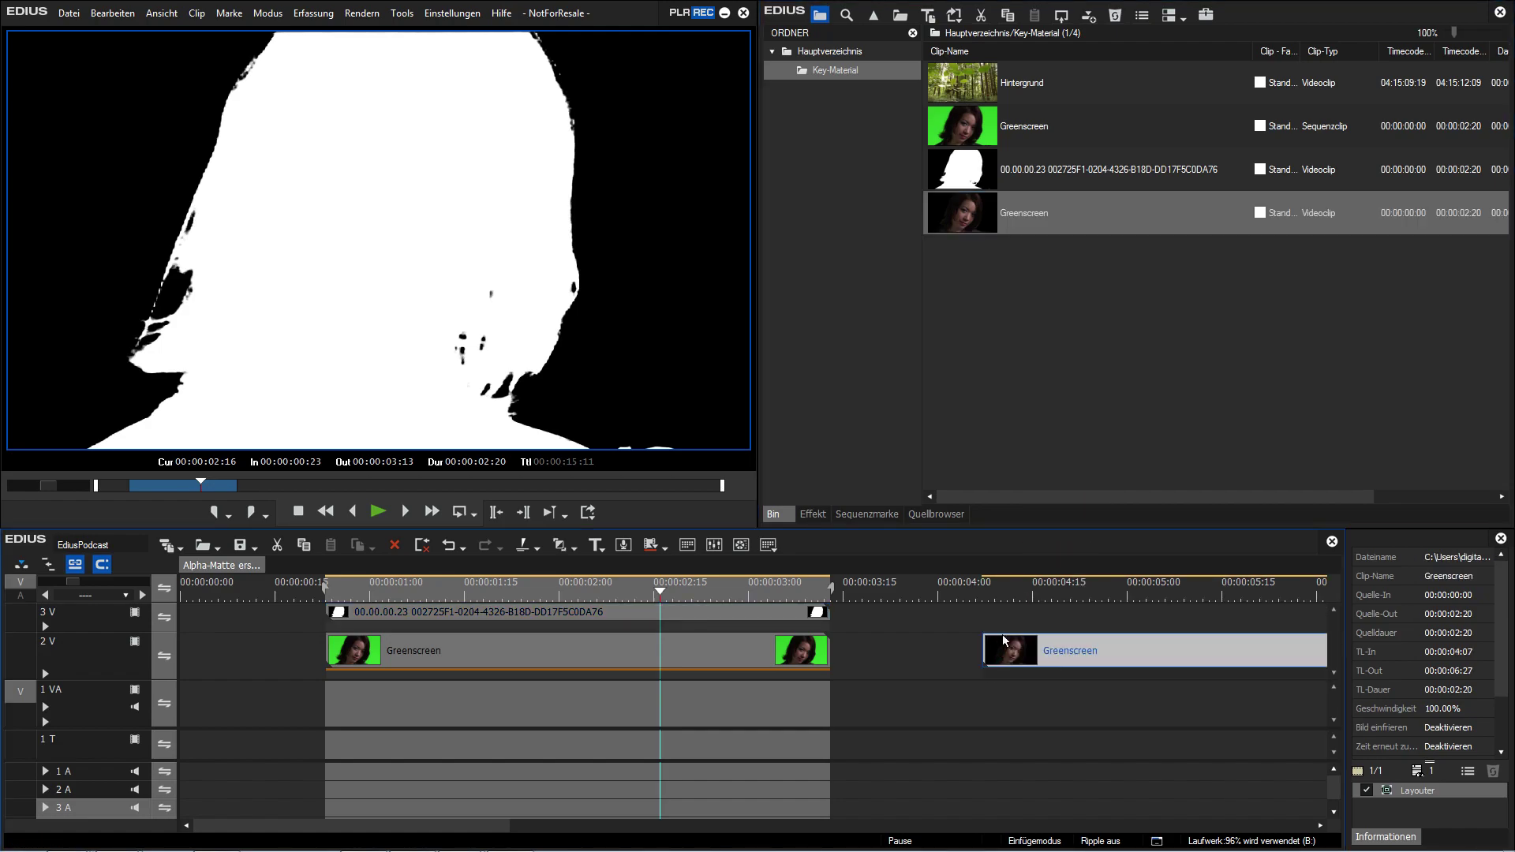
click(1122, 593)
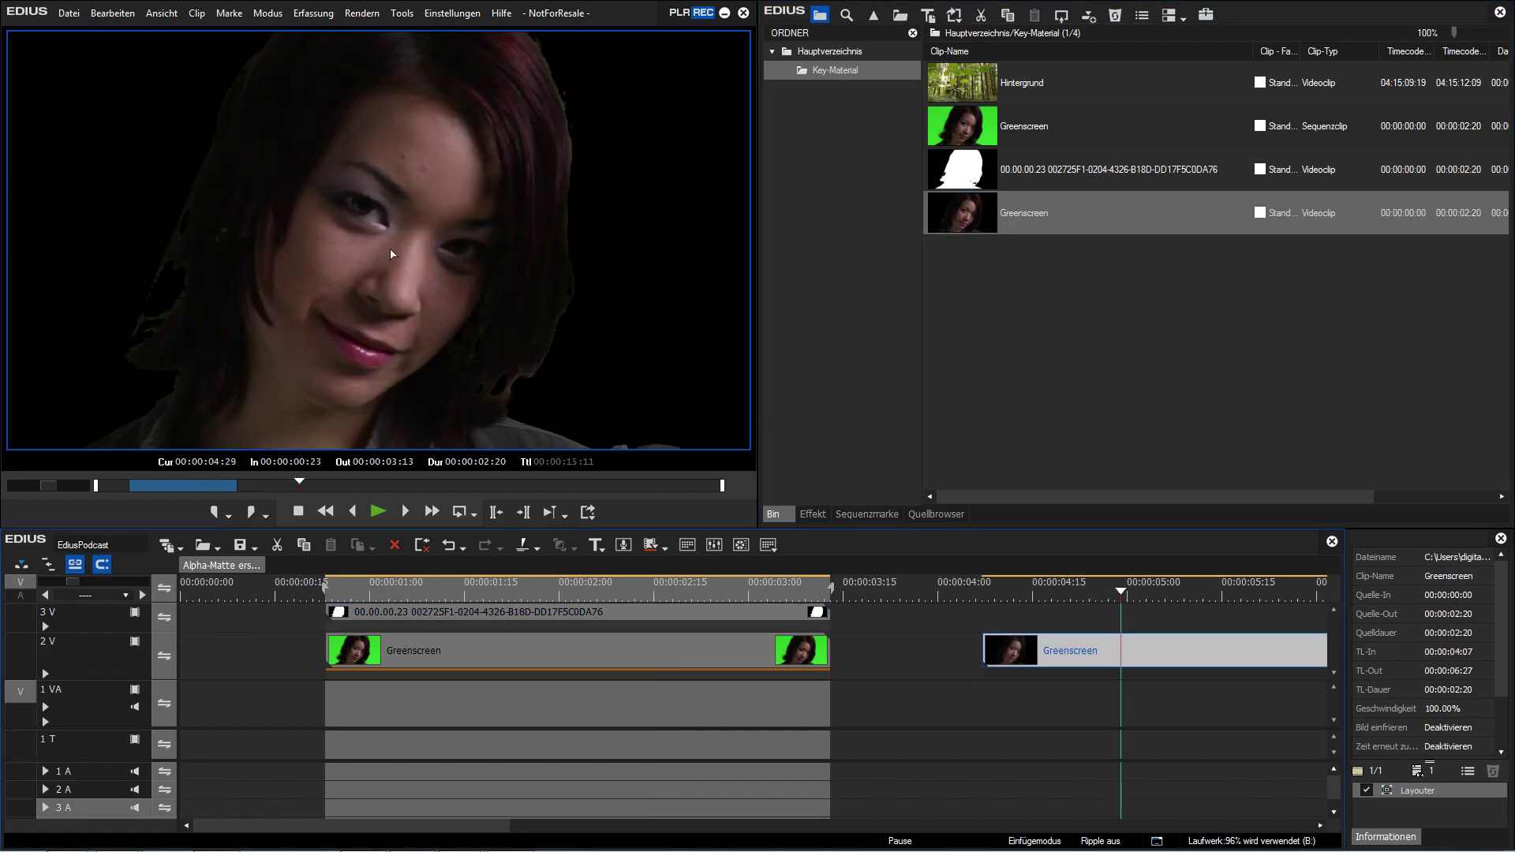
click(162, 12)
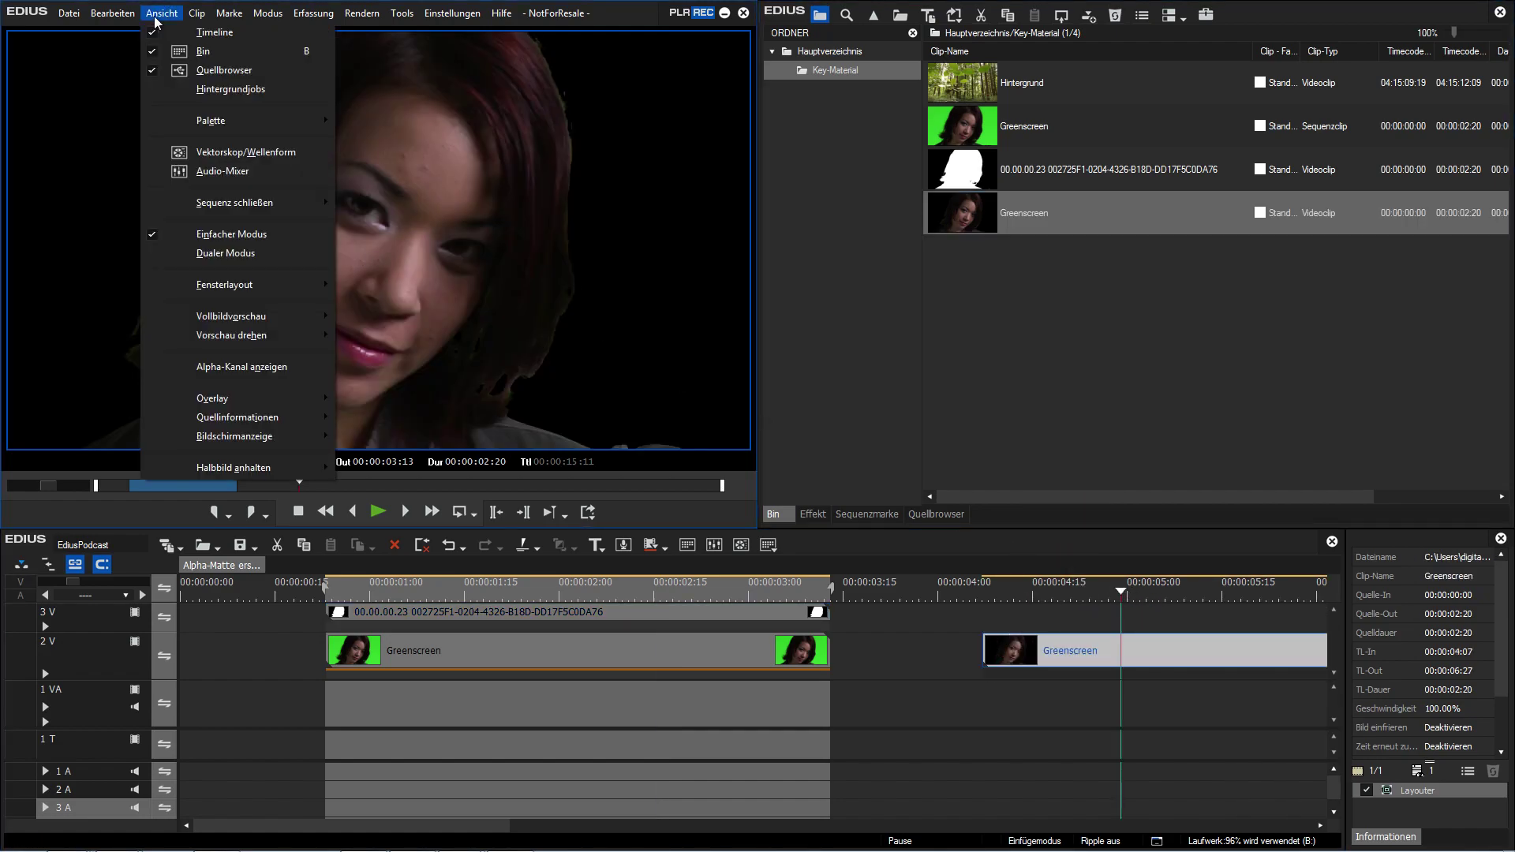
click(281, 370)
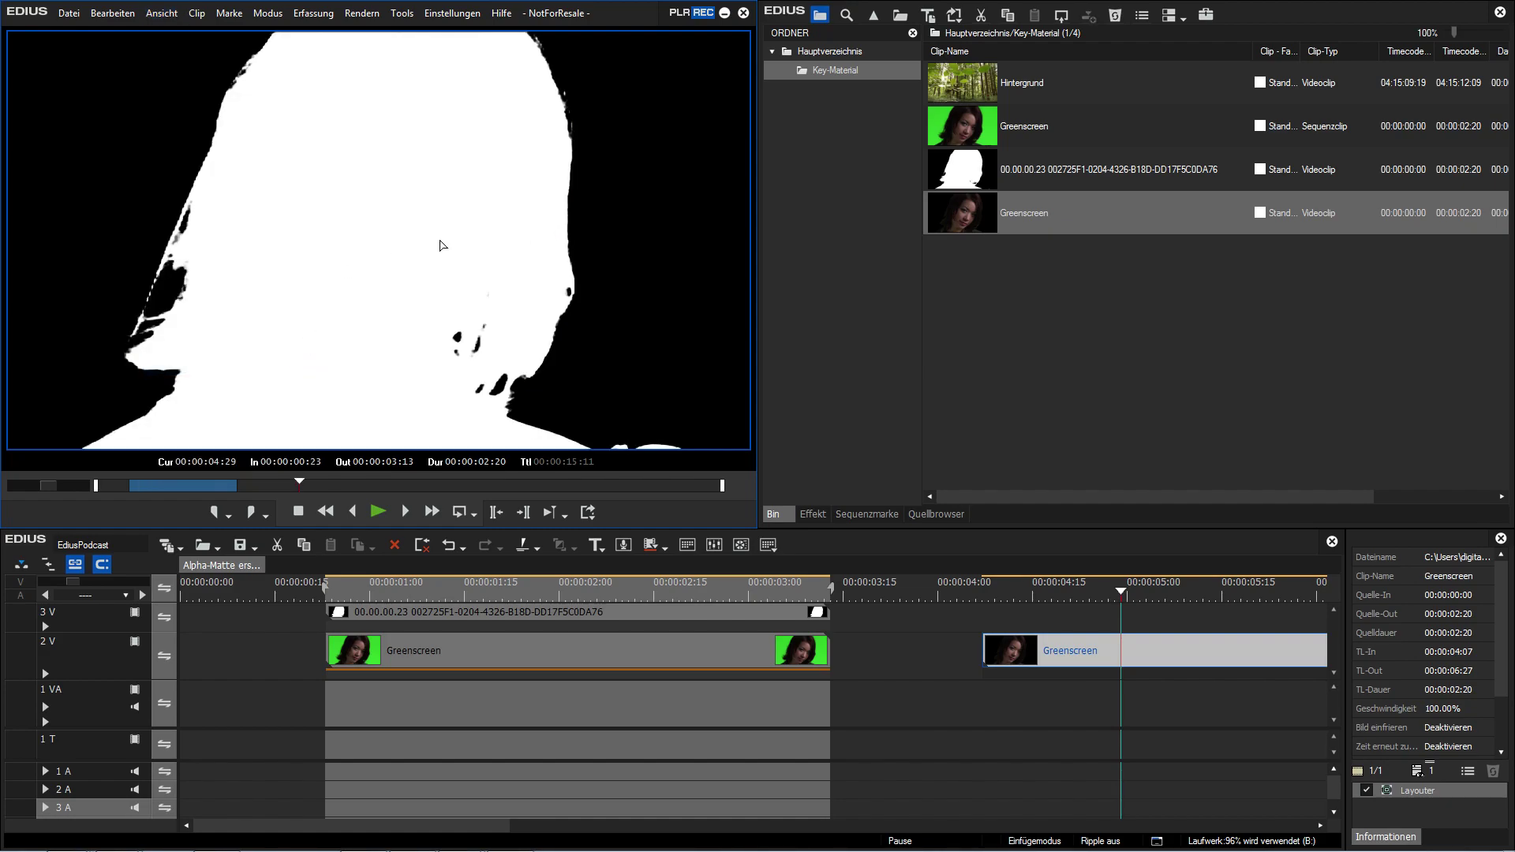
Switch to the Movie project, import Greenscreen.avi from the desktop, place it on track 2 V above MOV_0099 and play the composite
double_click(55, 274)
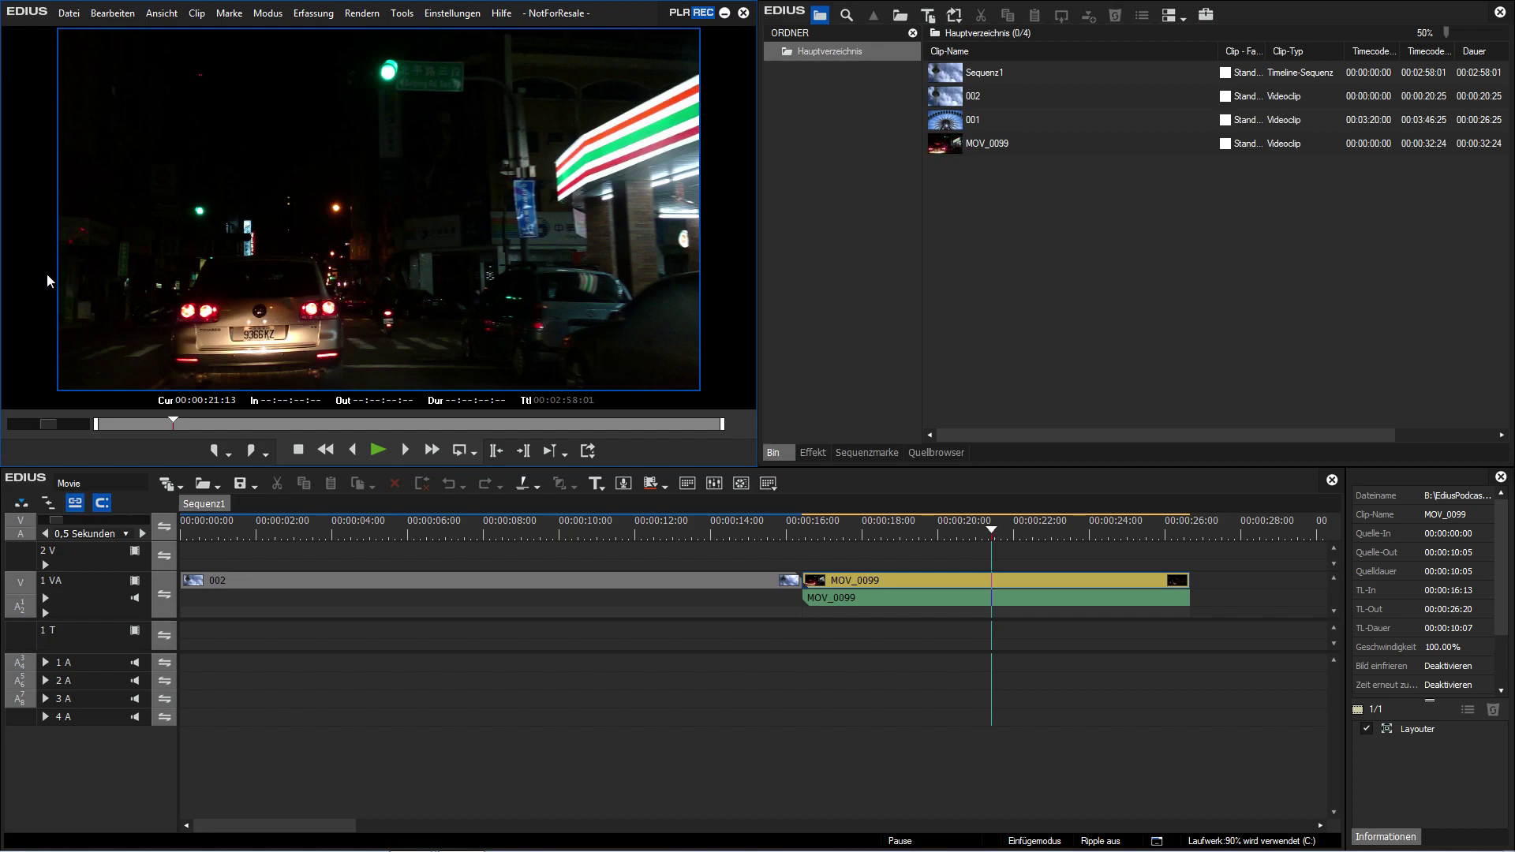
double_click(1045, 210)
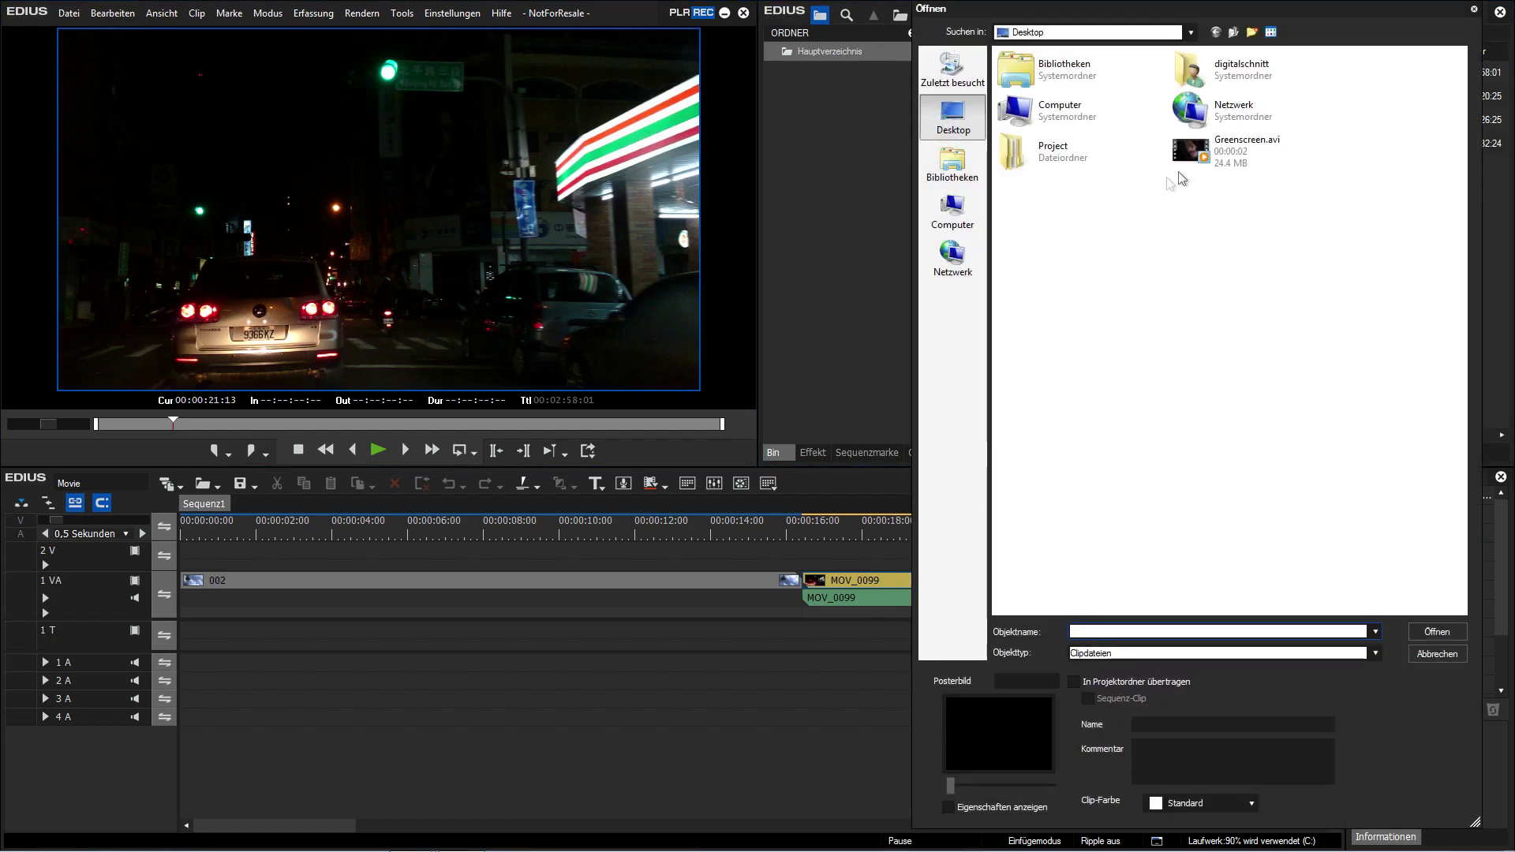
key(Escape)
drag(1018, 174, 974, 553)
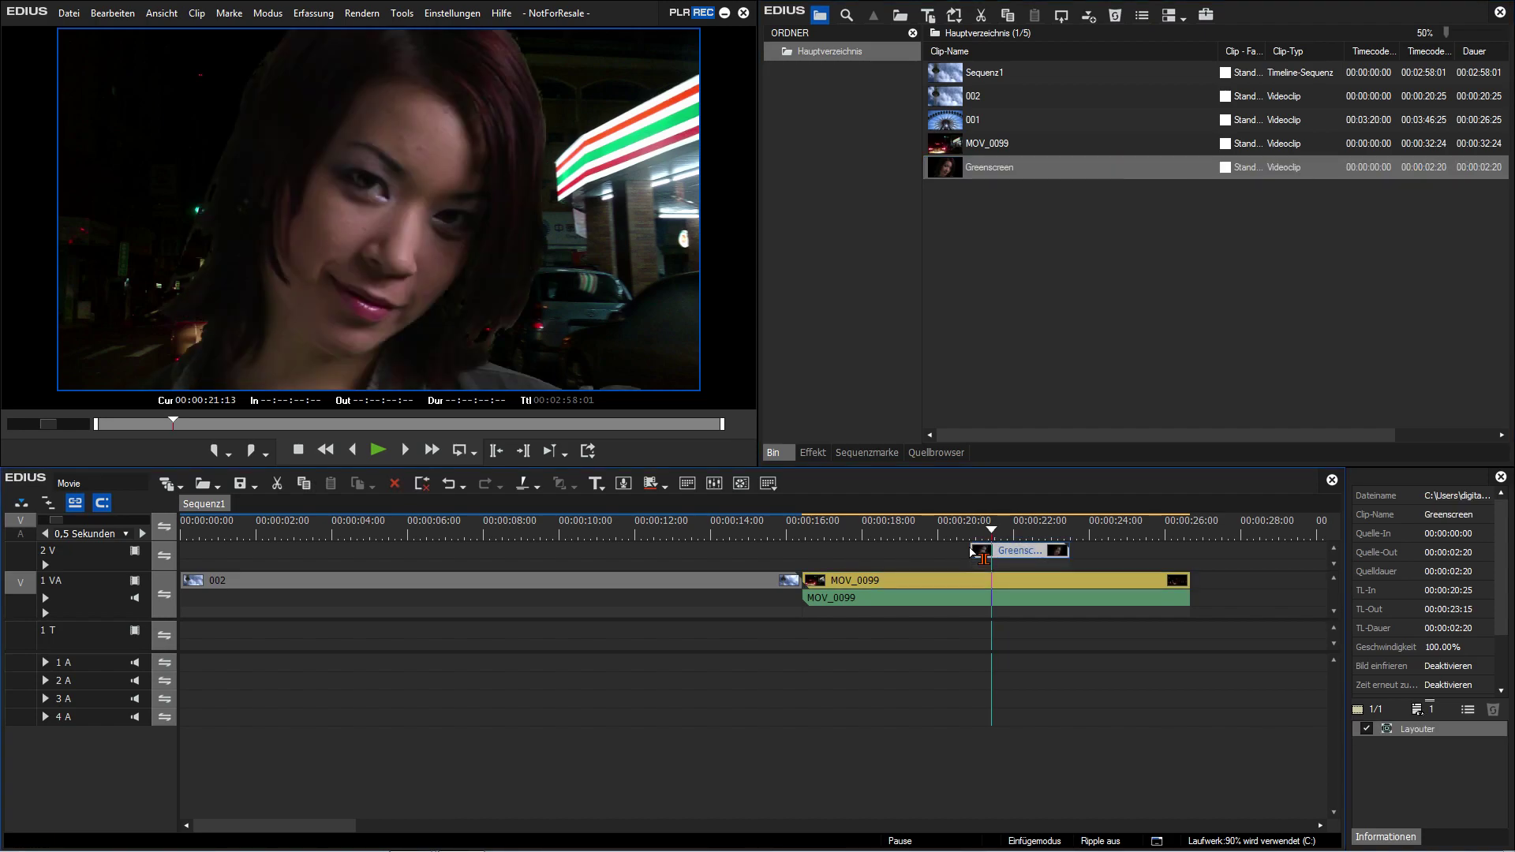
click(379, 453)
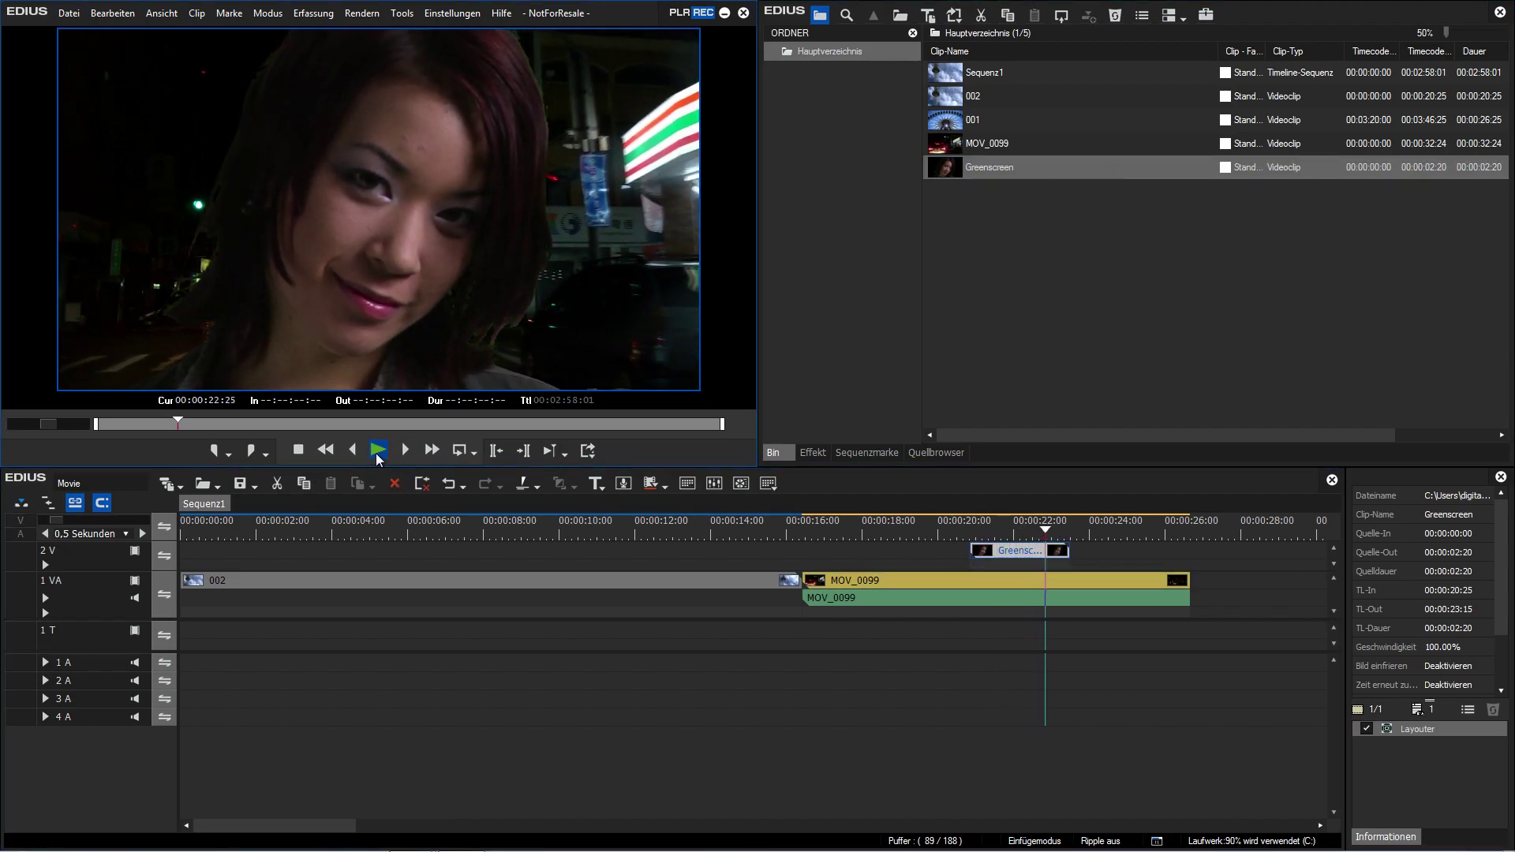